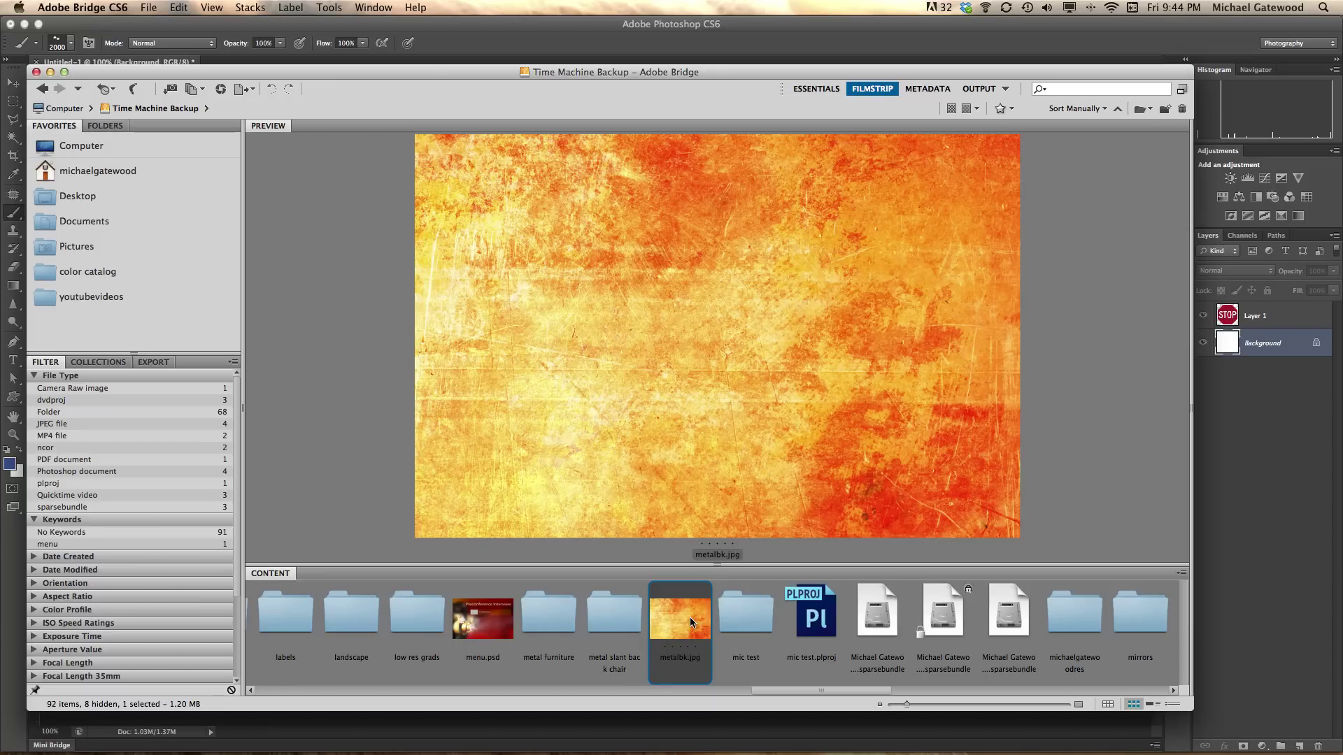
Open the context menu for the metalbk.jpg rusty metal thumbnail in Bridge.
right_click(689, 617)
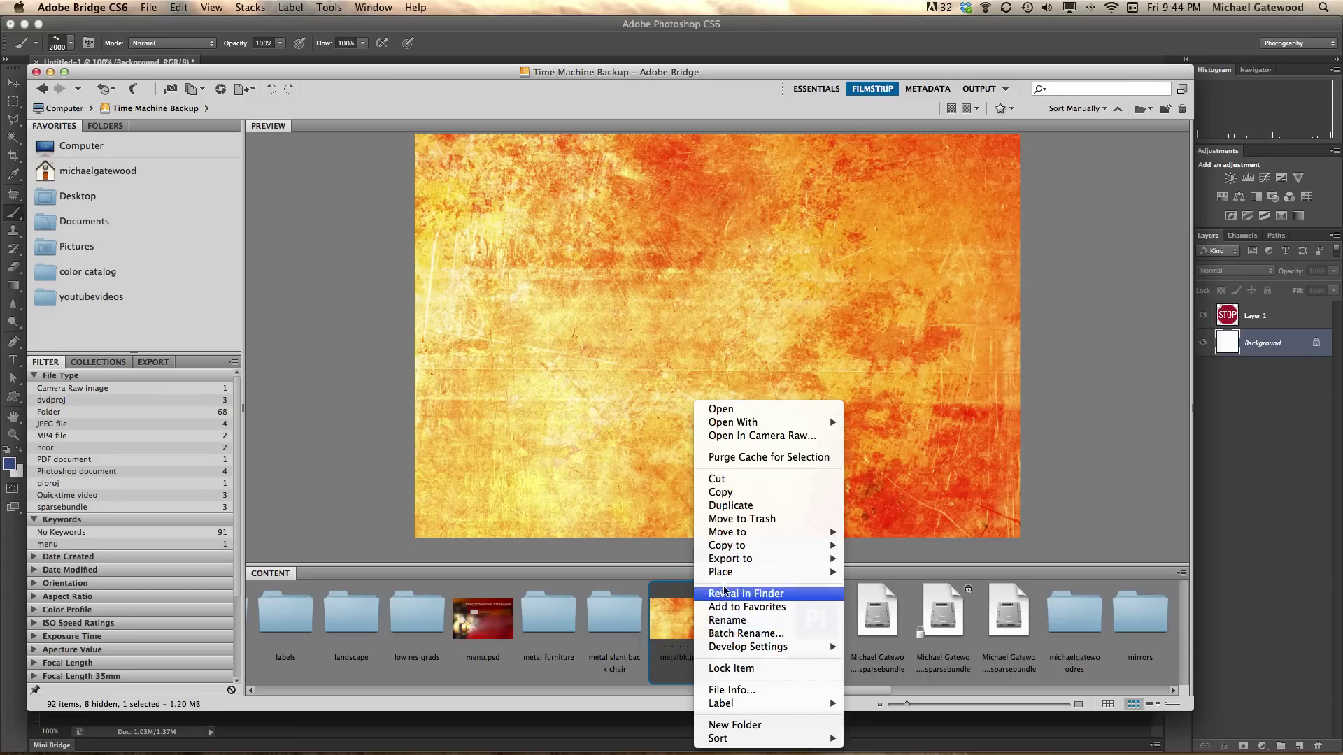
Place metalbk.jpg in Photoshop, stretch it to the canvas top and bottom, and commit.
mouse_move(769, 572)
click(907, 600)
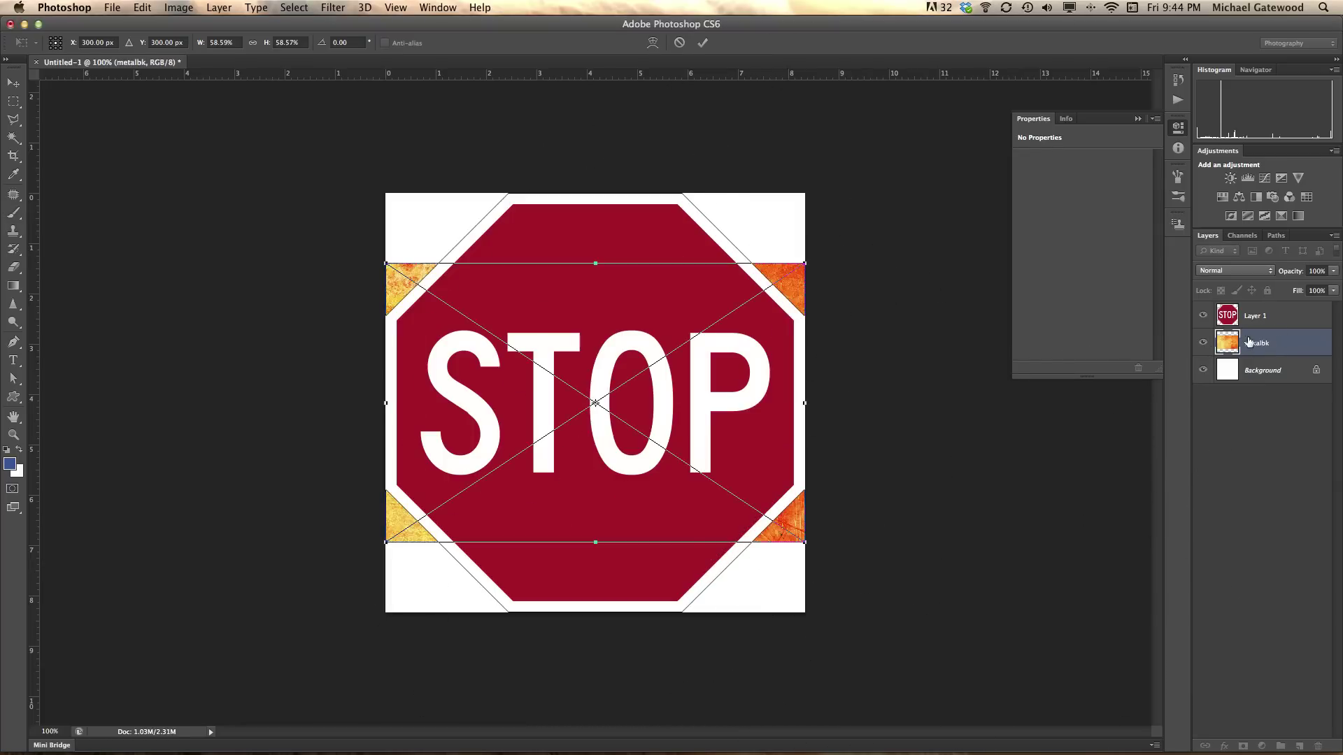
drag(596, 264, 596, 193)
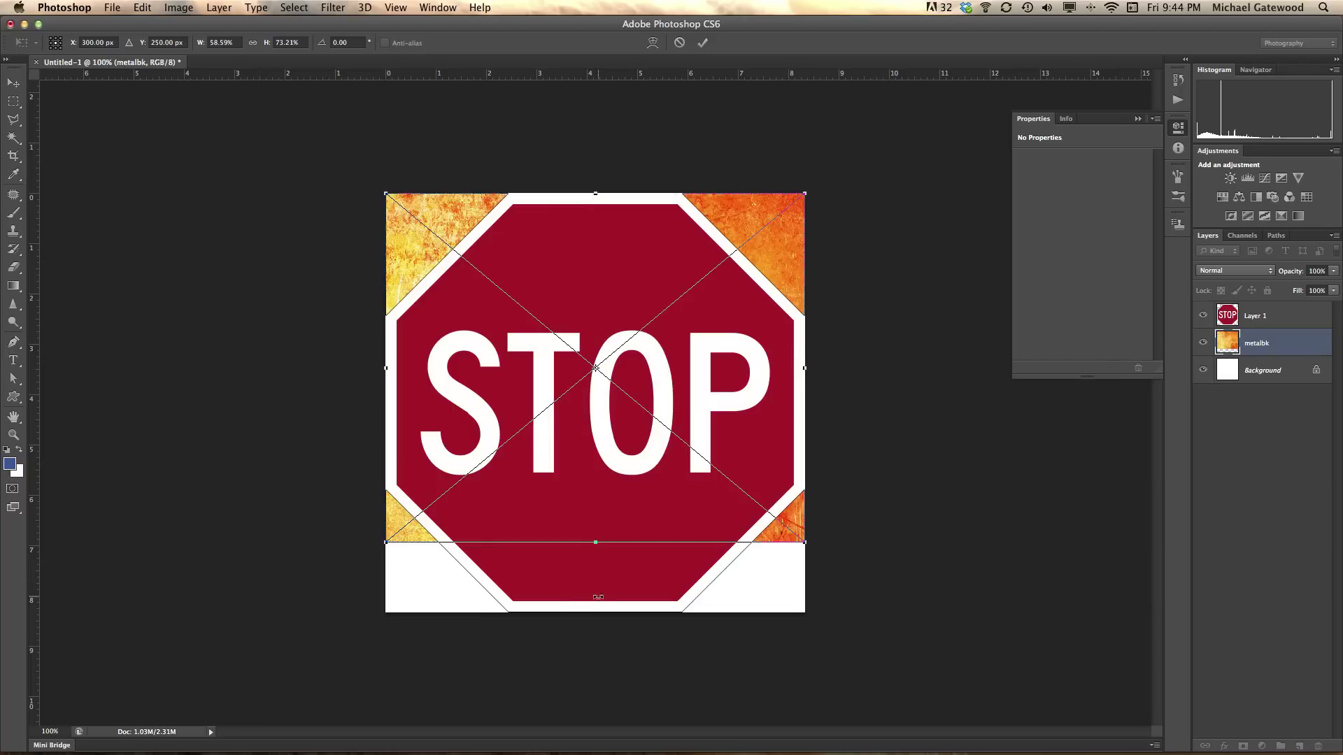
drag(596, 542, 597, 614)
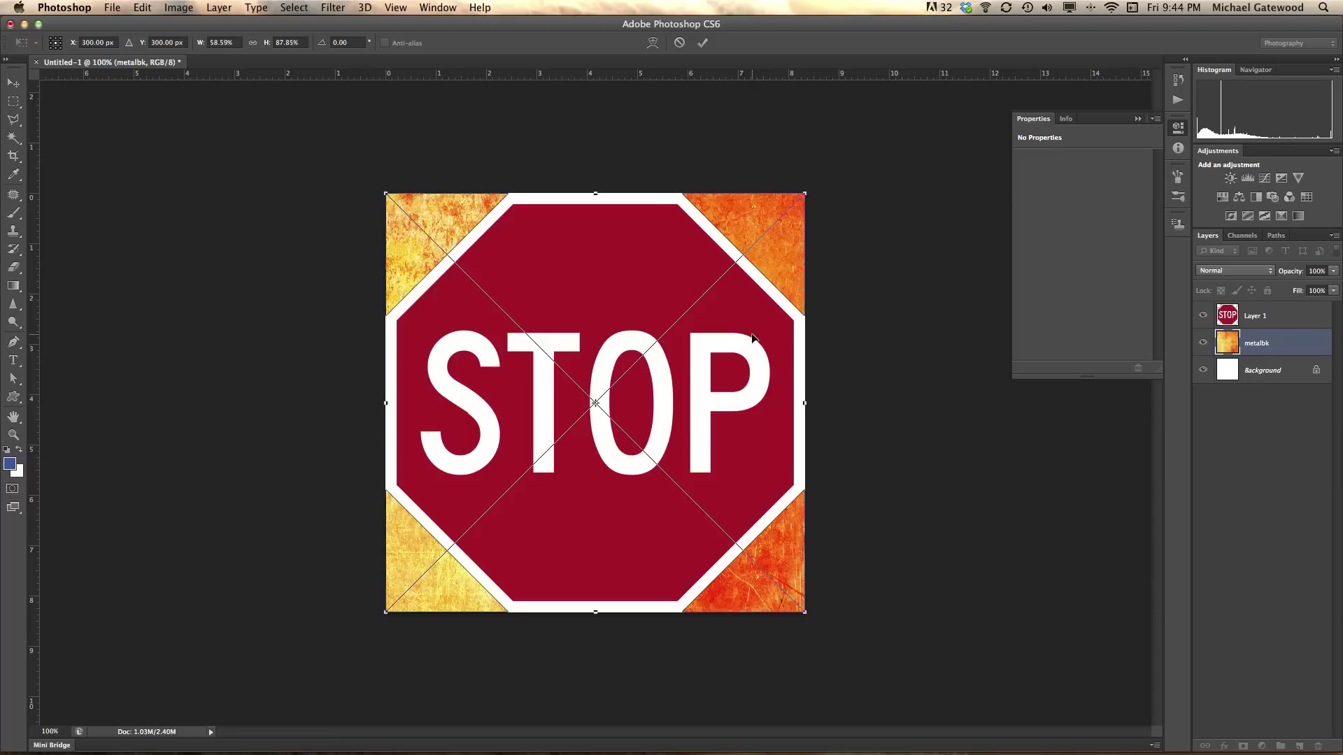
key(Return)
key(b)
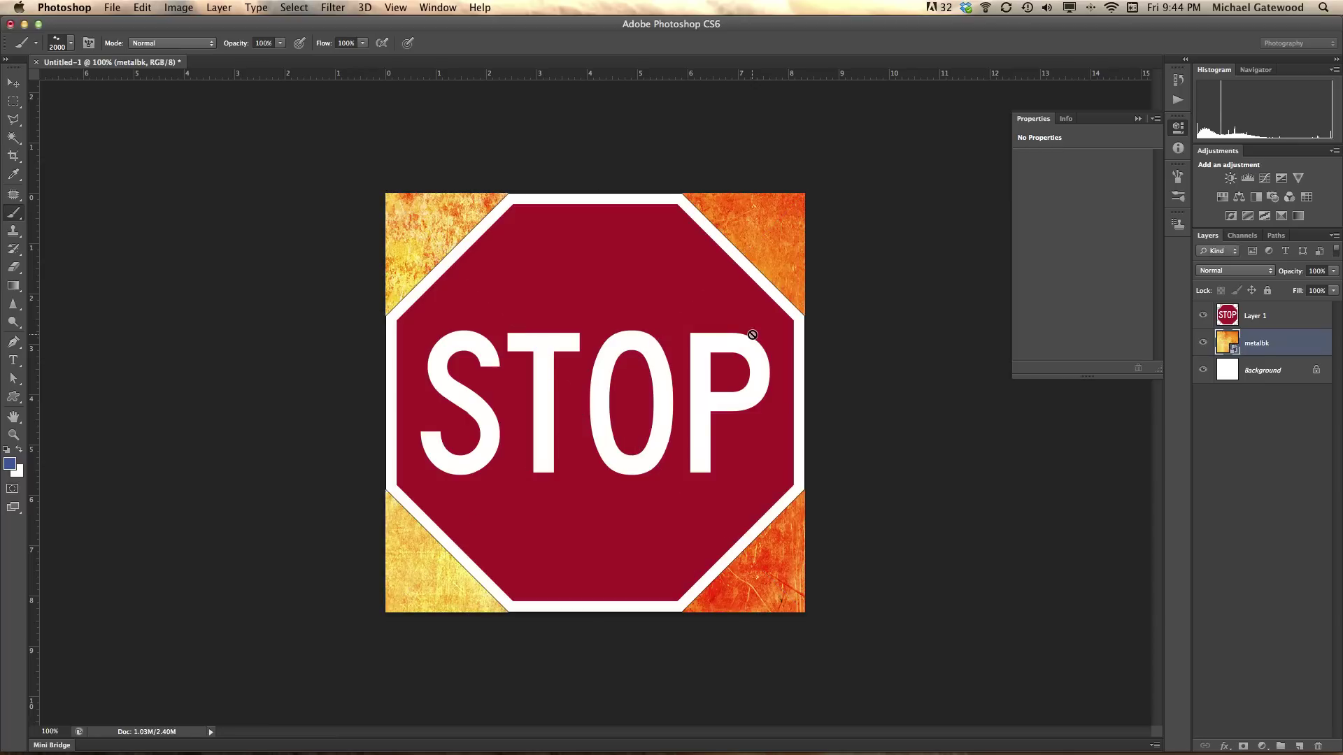
Check the Layer 1 and metalbk layer visibility, then hide the Layer 1 STOP sign.
click(1254, 320)
click(1203, 317)
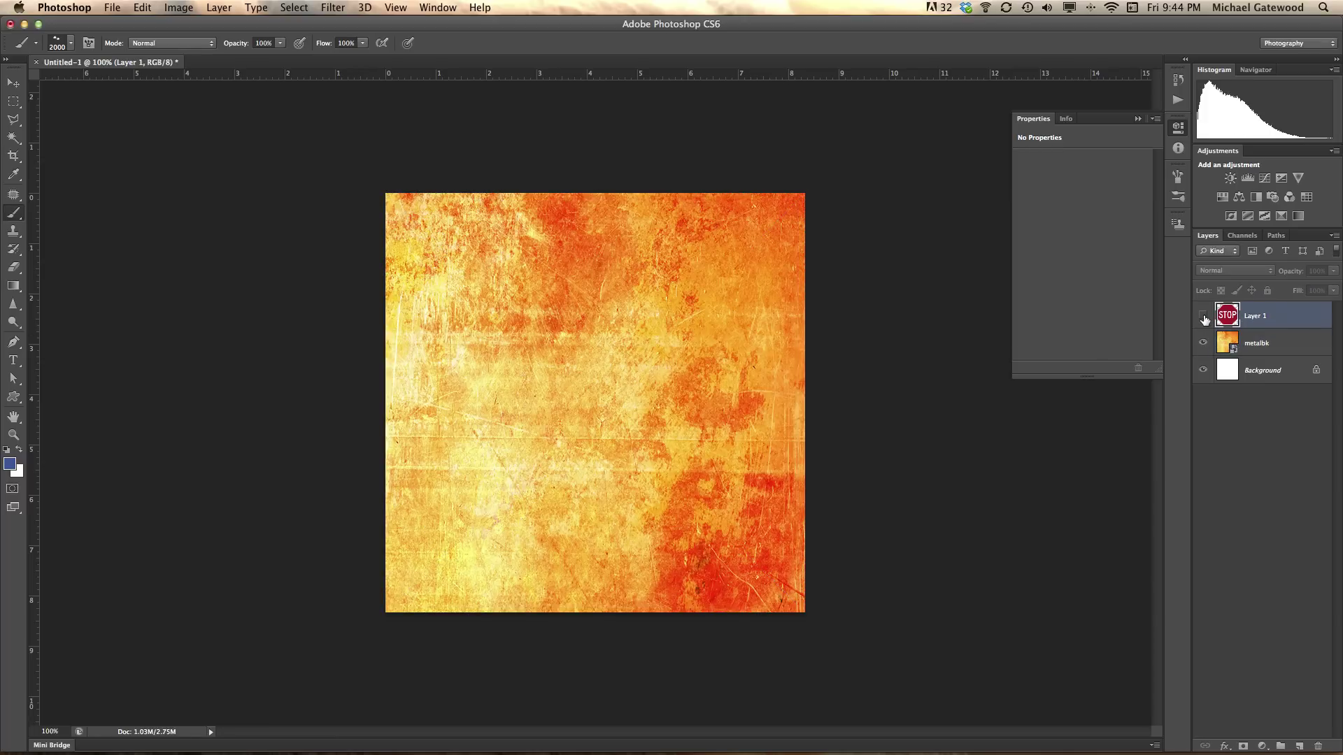
click(1203, 317)
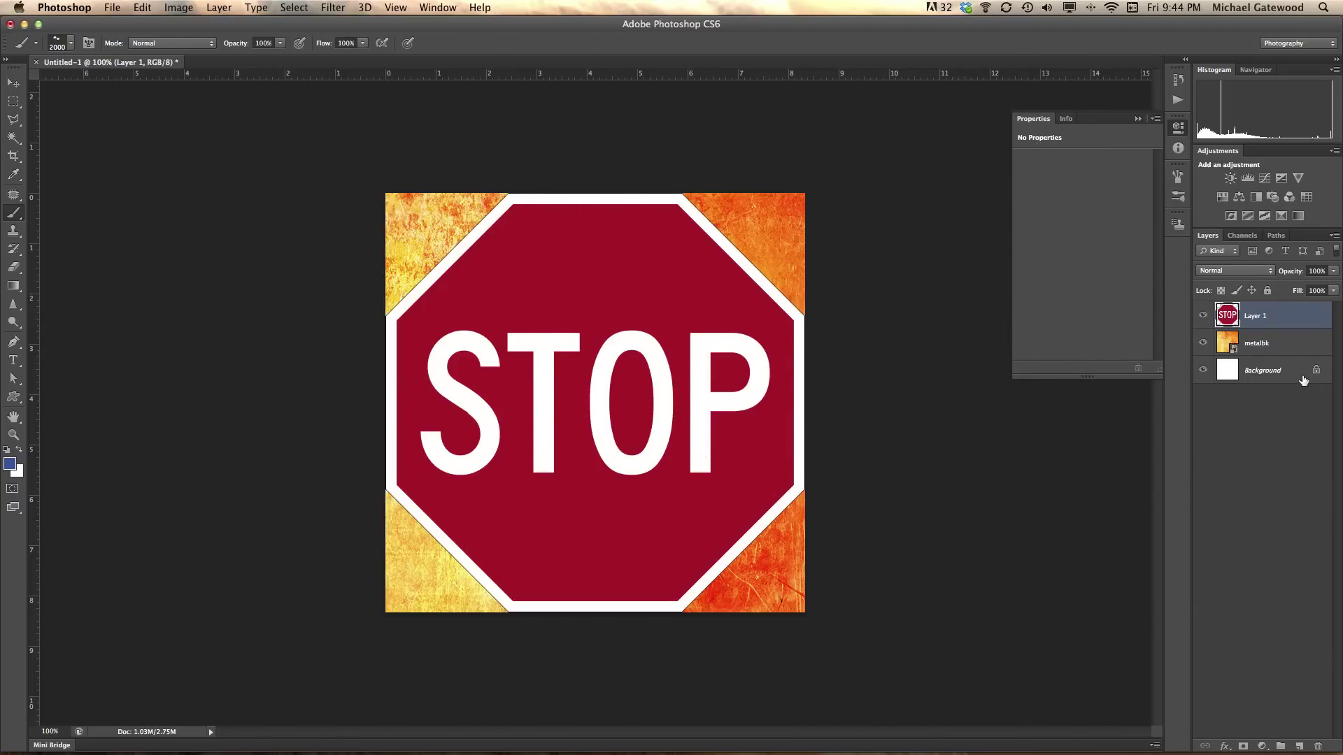
click(1203, 343)
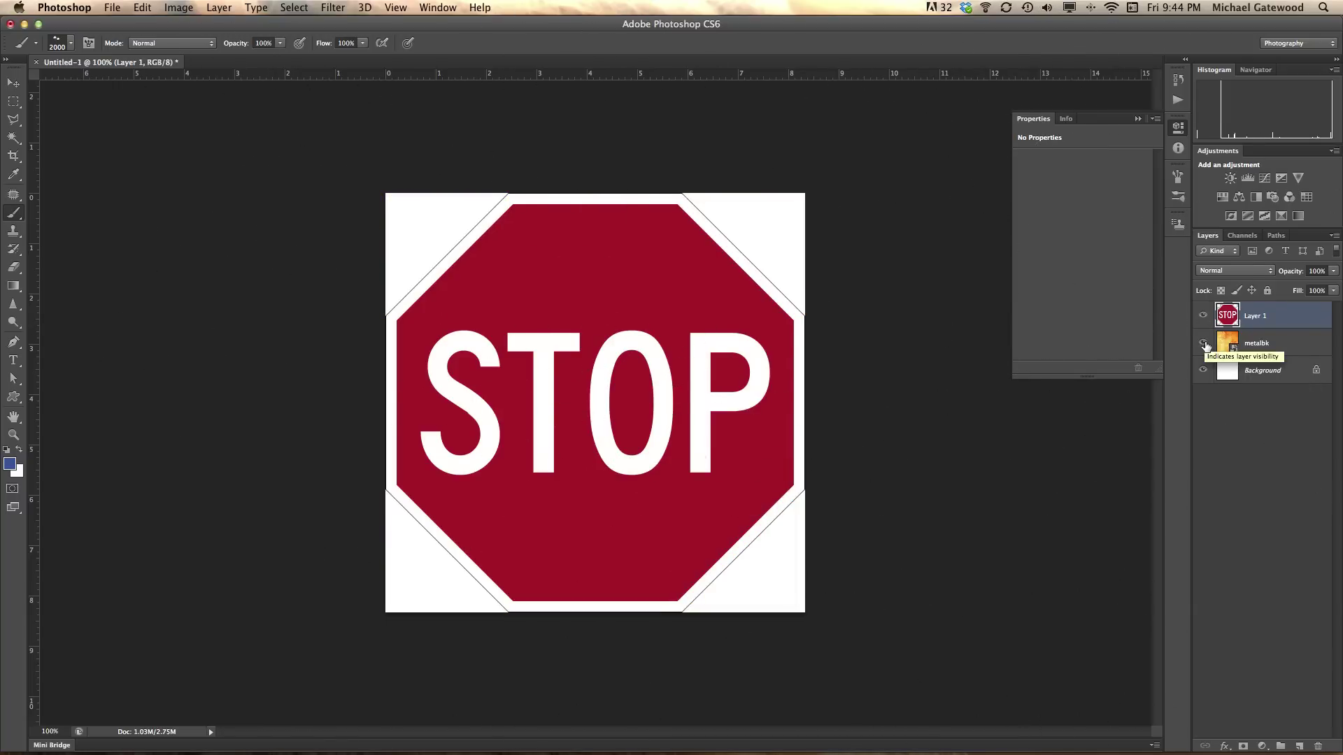
click(1204, 343)
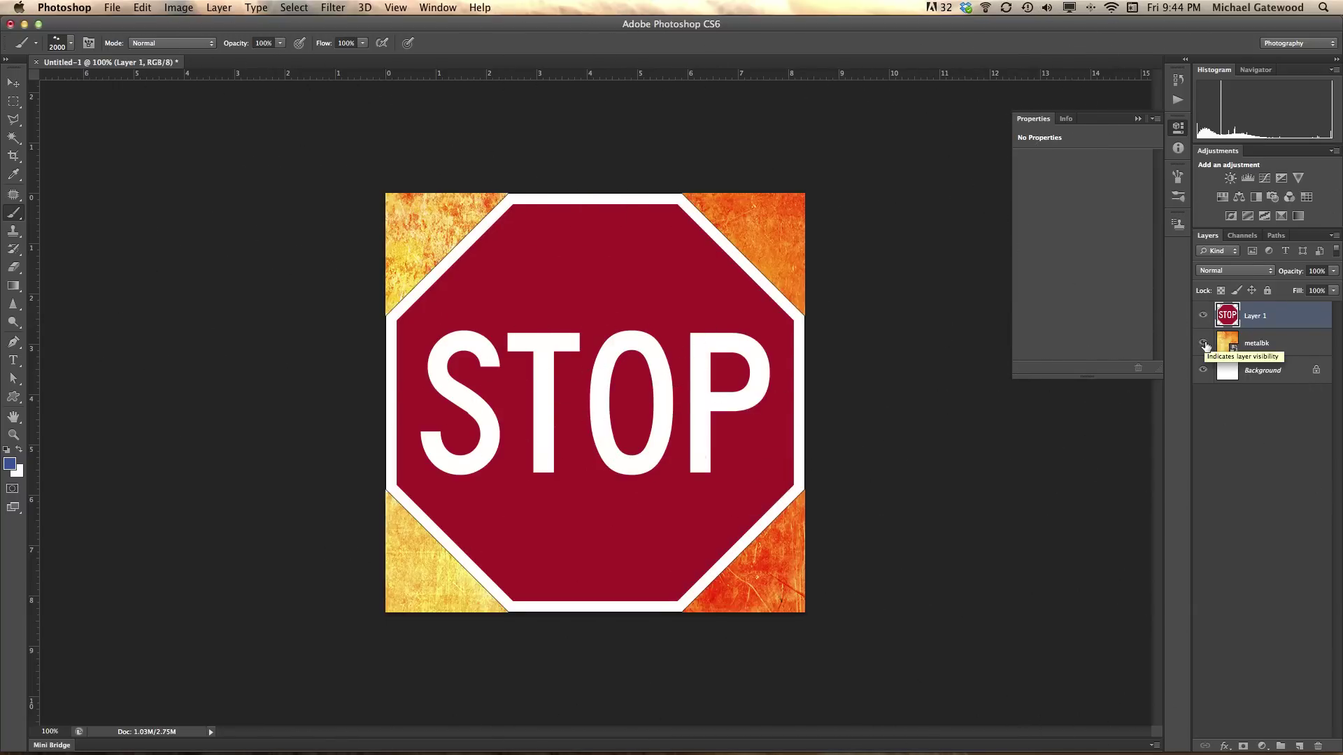
click(13, 83)
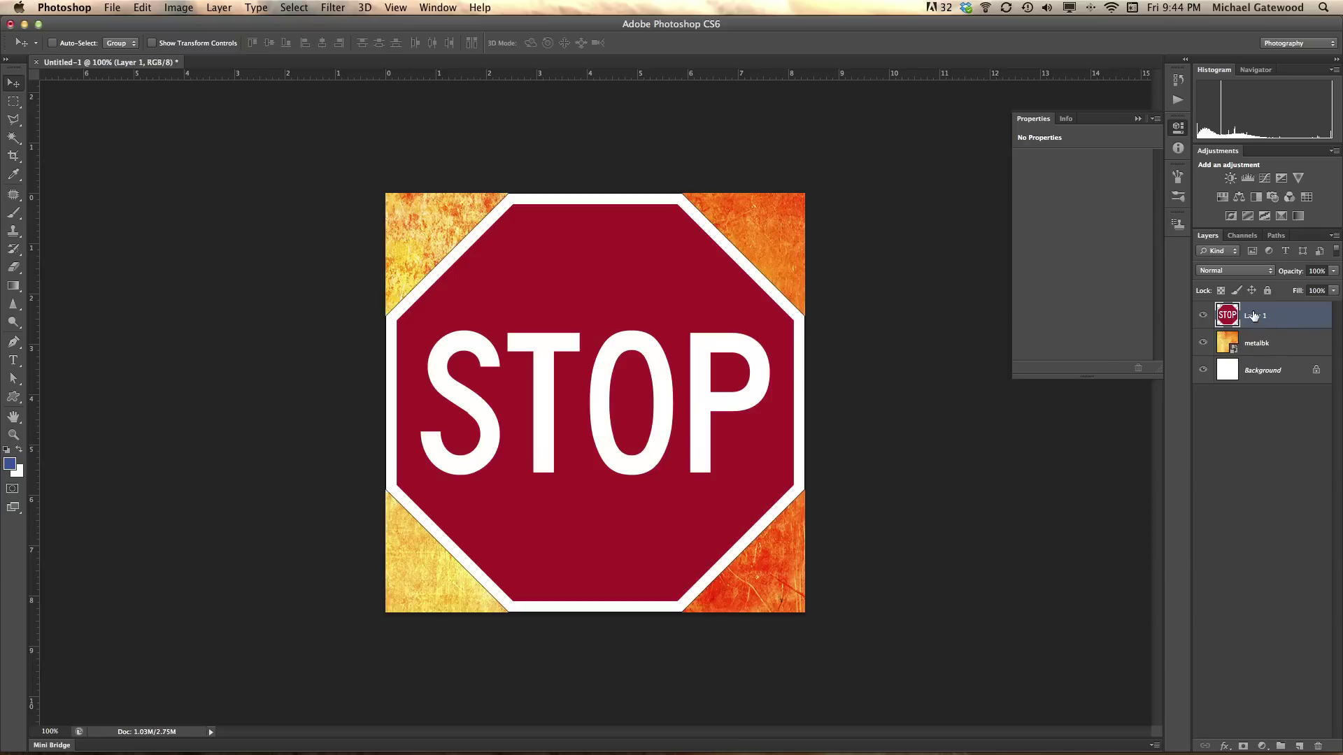
click(1203, 317)
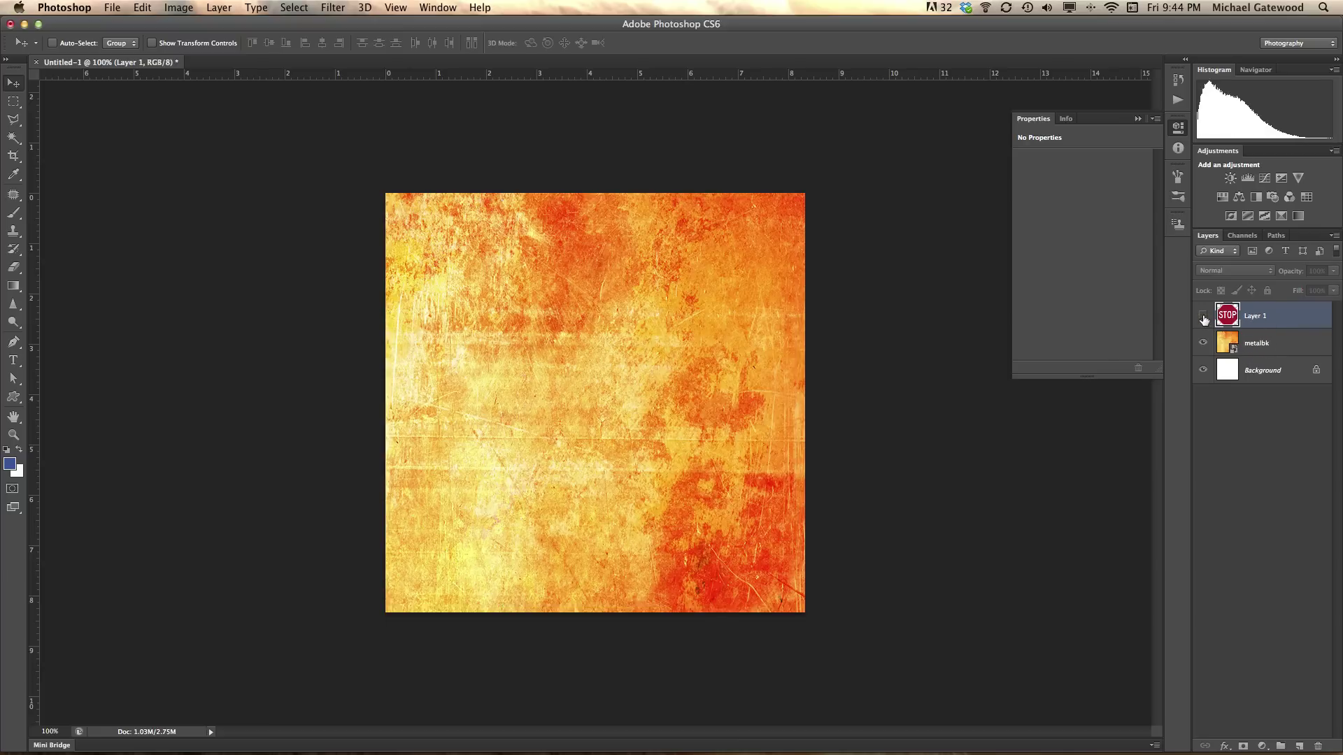
click(14, 215)
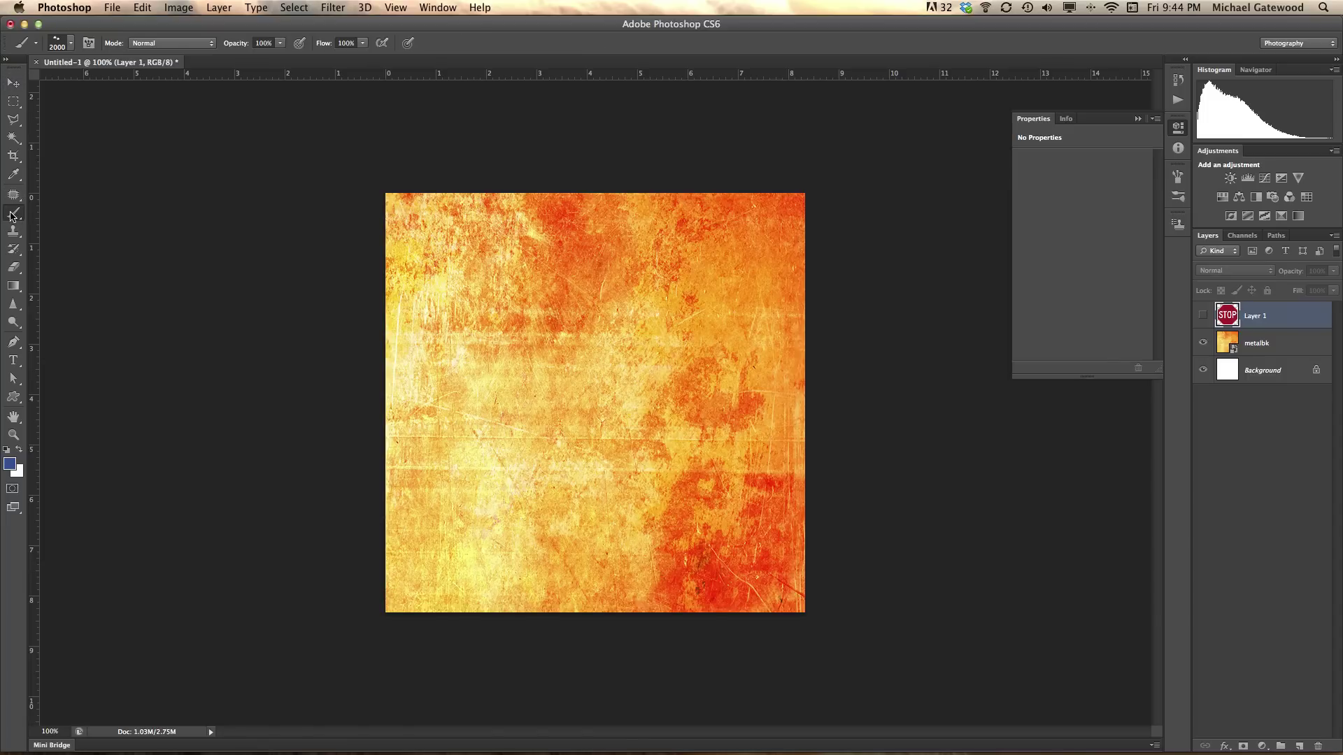
Switch to Safari and scroll through the Adobe Exchange 'brushes' search results.
key(super+Tab)
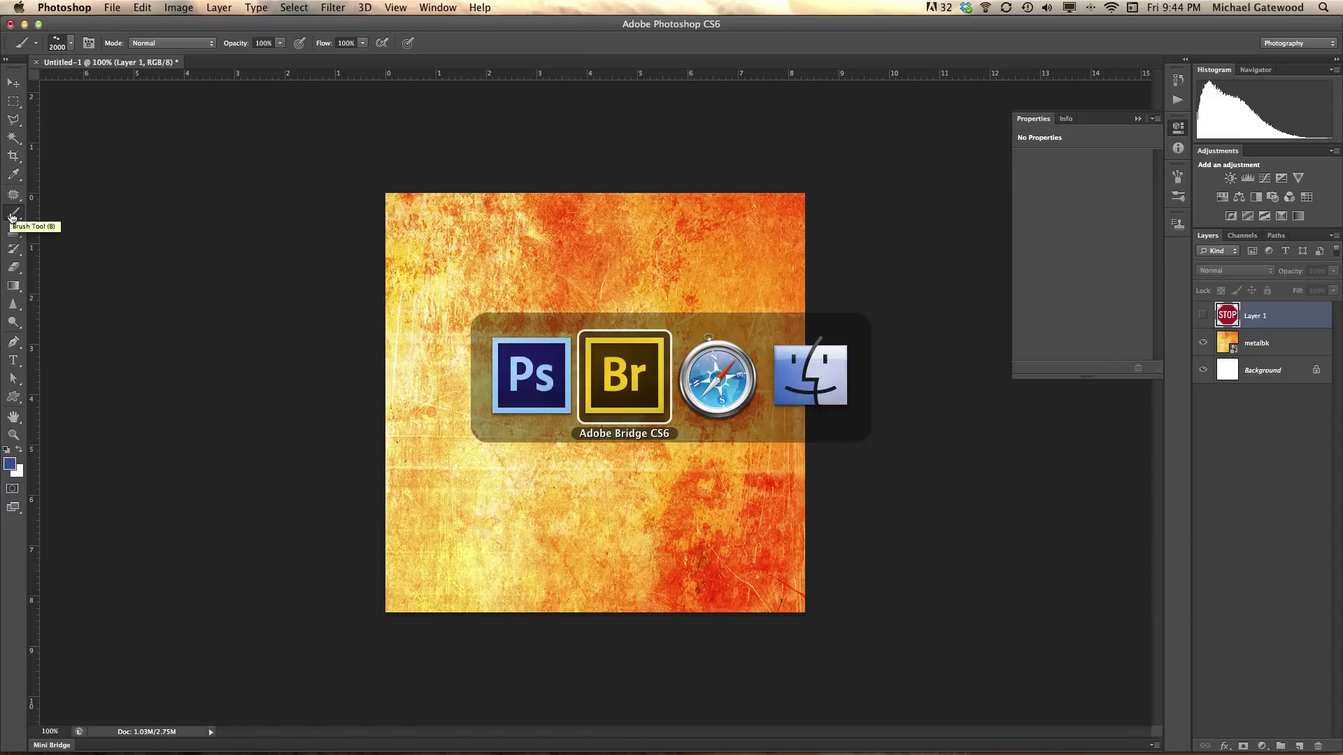
key(super+Tab)
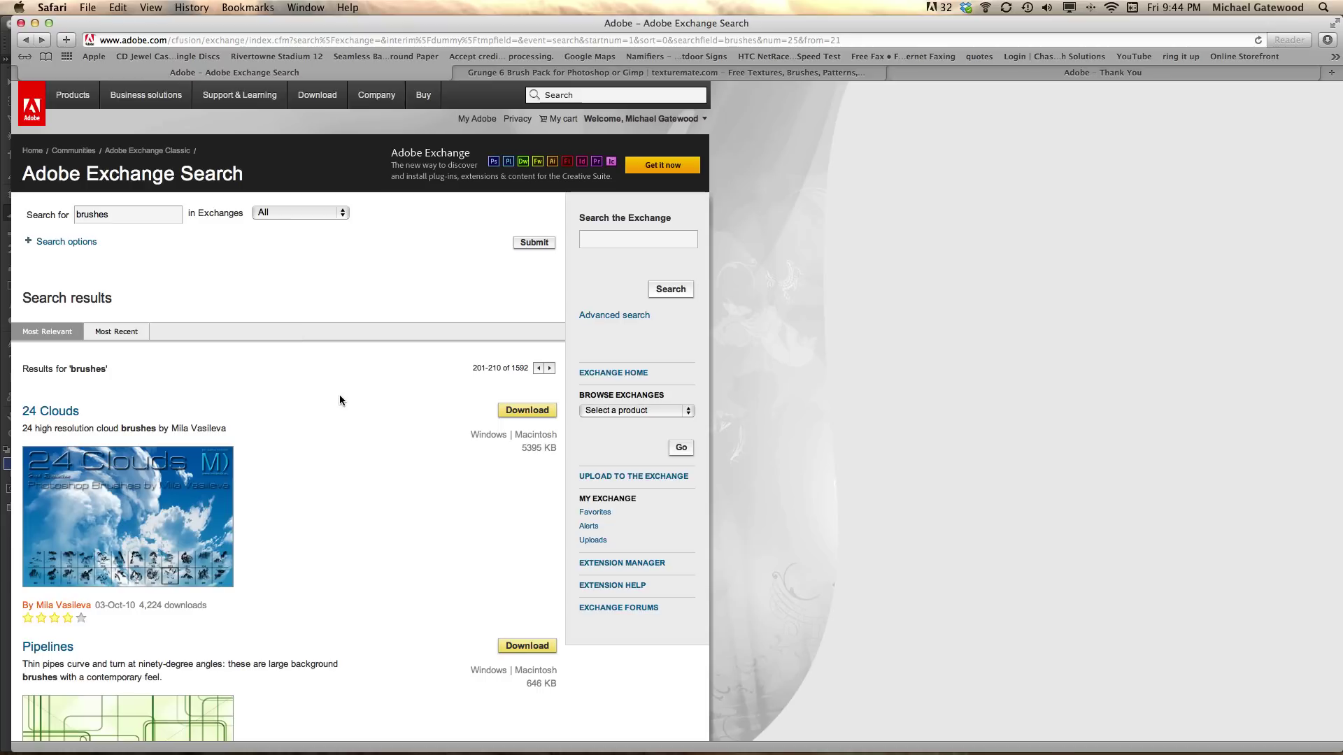
scroll(339, 400, down, 10)
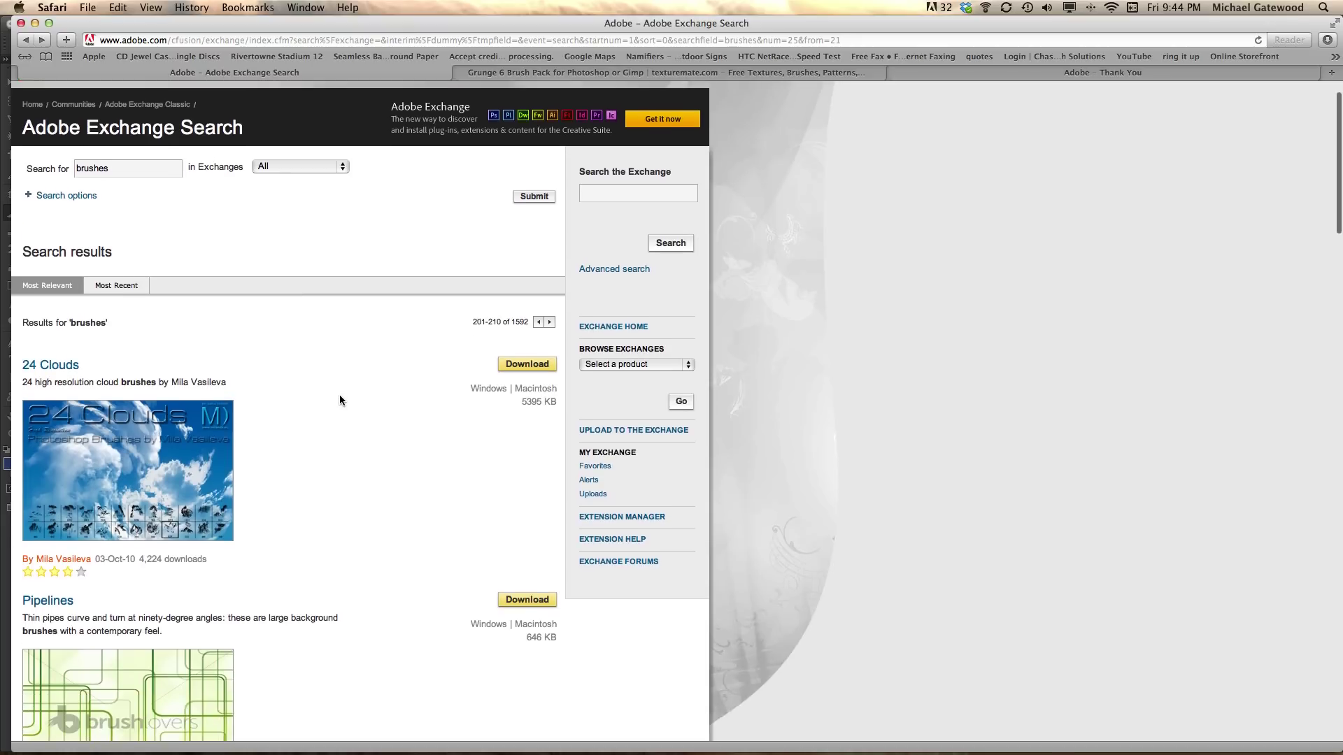
scroll(339, 400, up, 10)
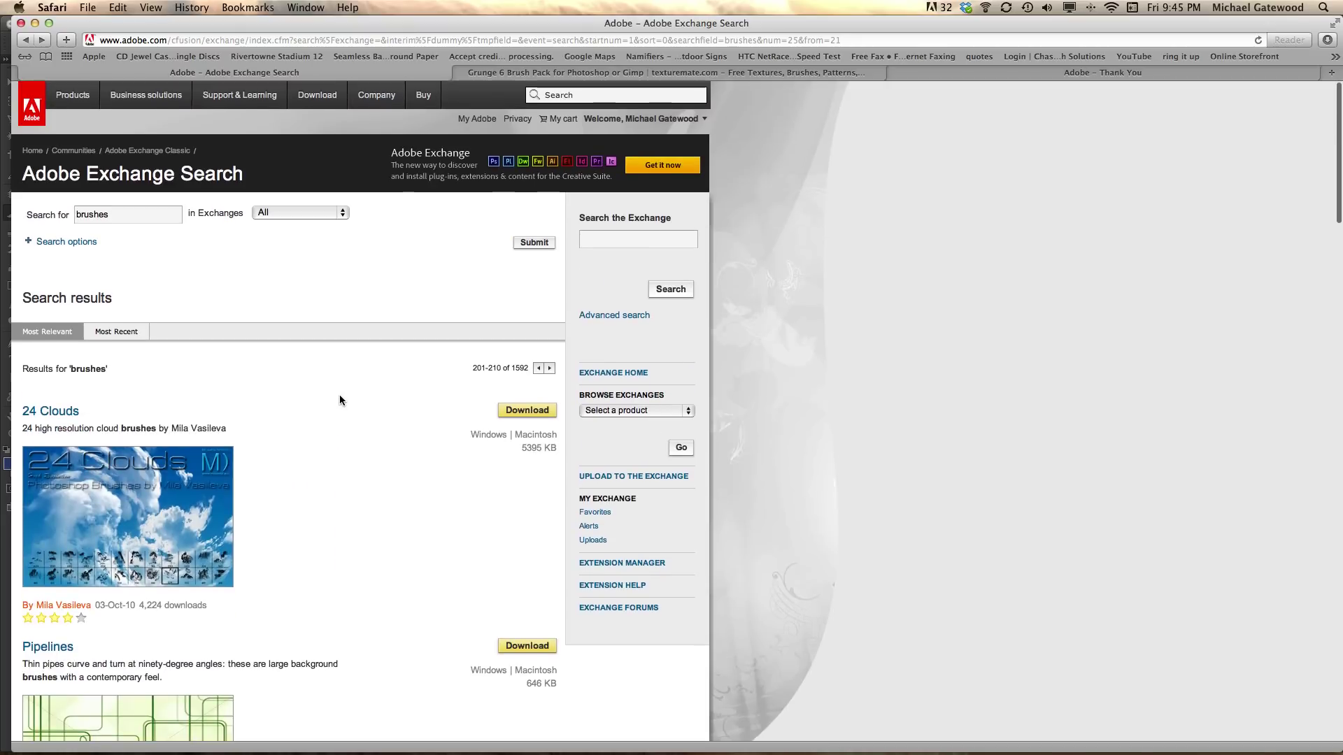
scroll(340, 400, down, 10)
scroll(339, 400, down, 10)
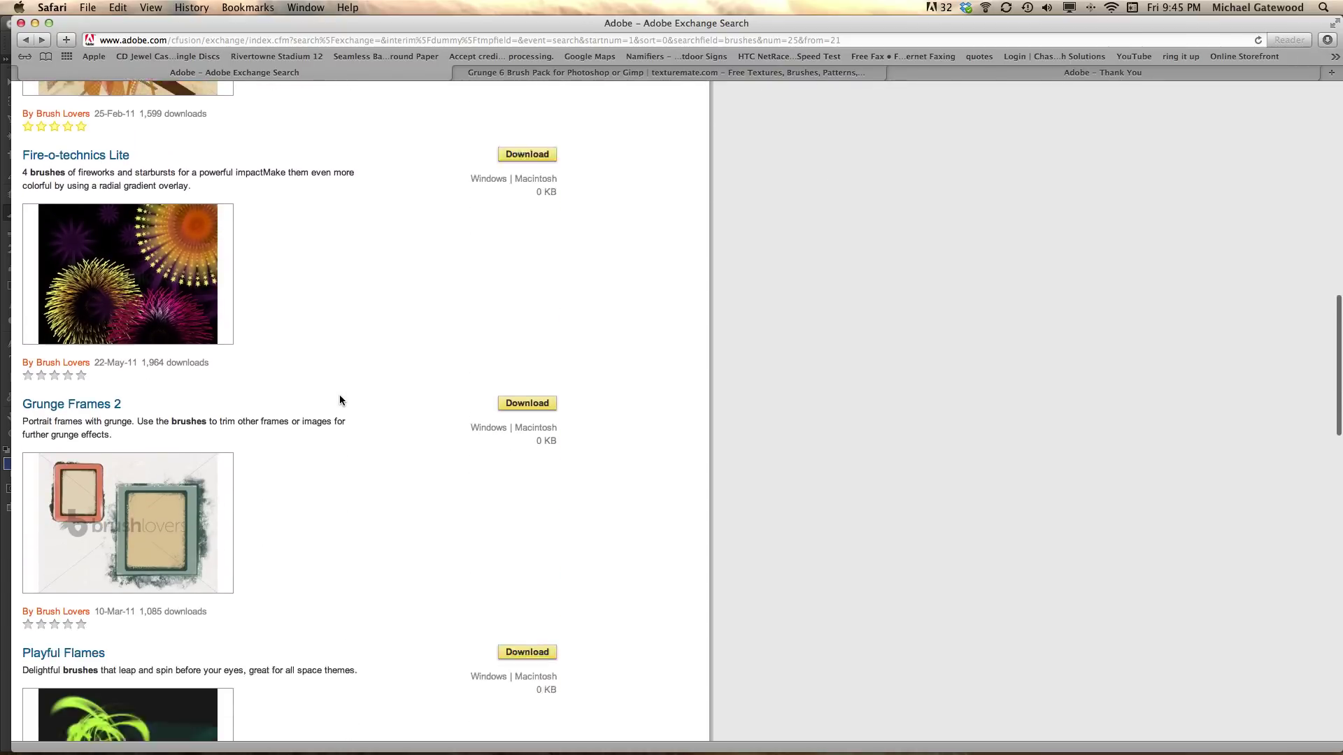
scroll(340, 400, up, 10)
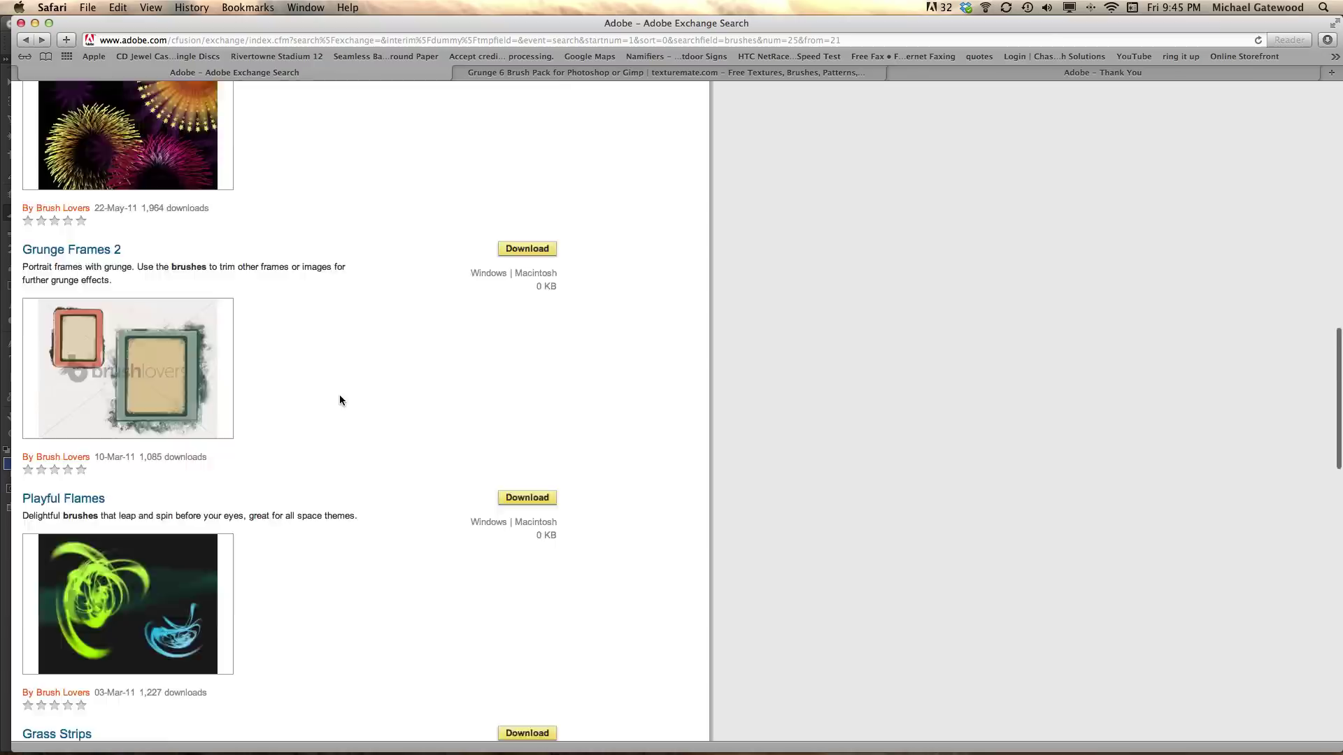
scroll(340, 400, up, 8)
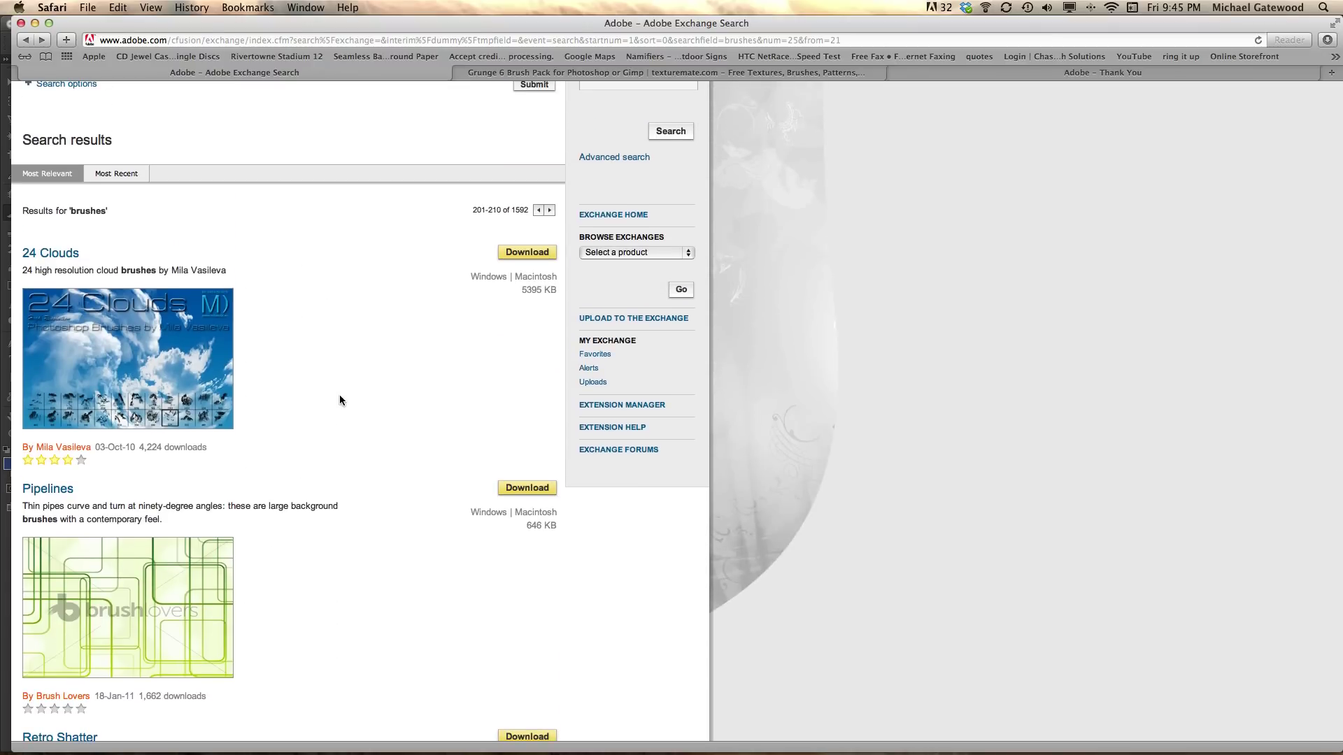
scroll(340, 400, up, 3)
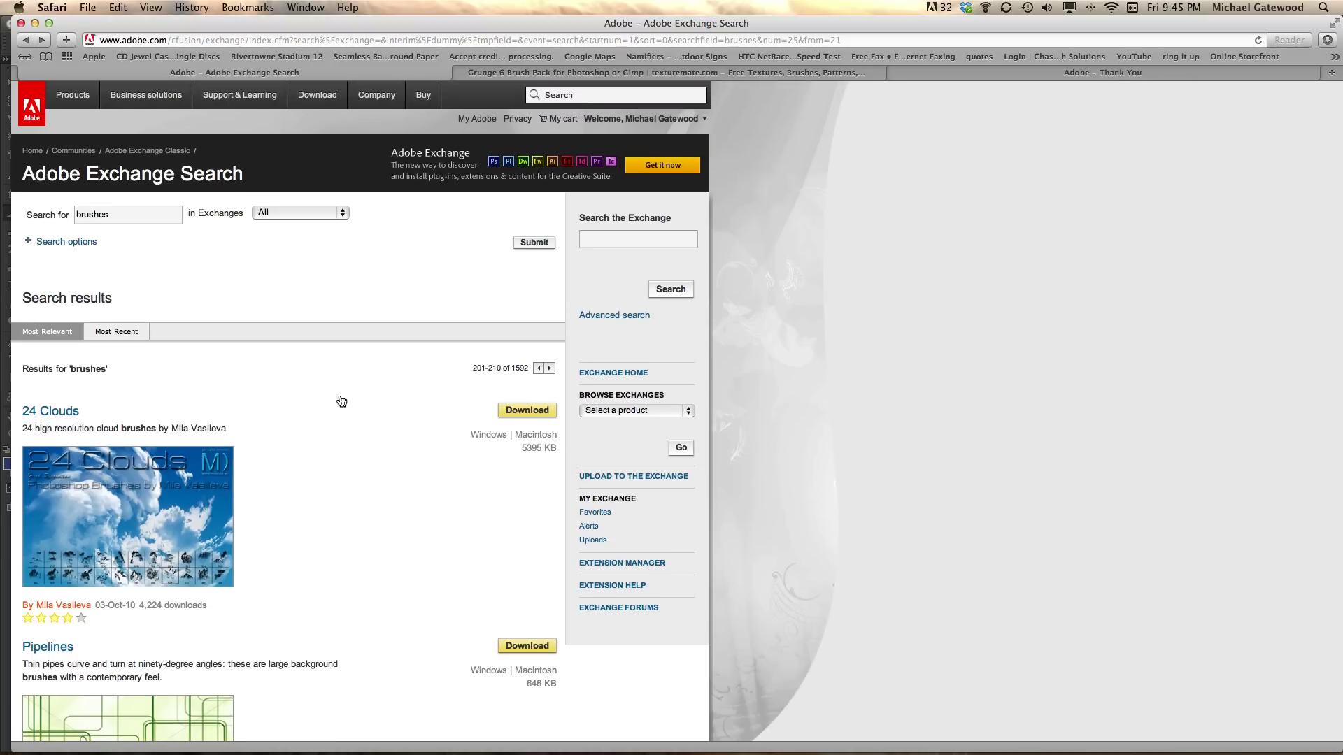
Back in Photoshop, show the STOP sign and Magic Wand-select all four corner areas.
key(super+Tab)
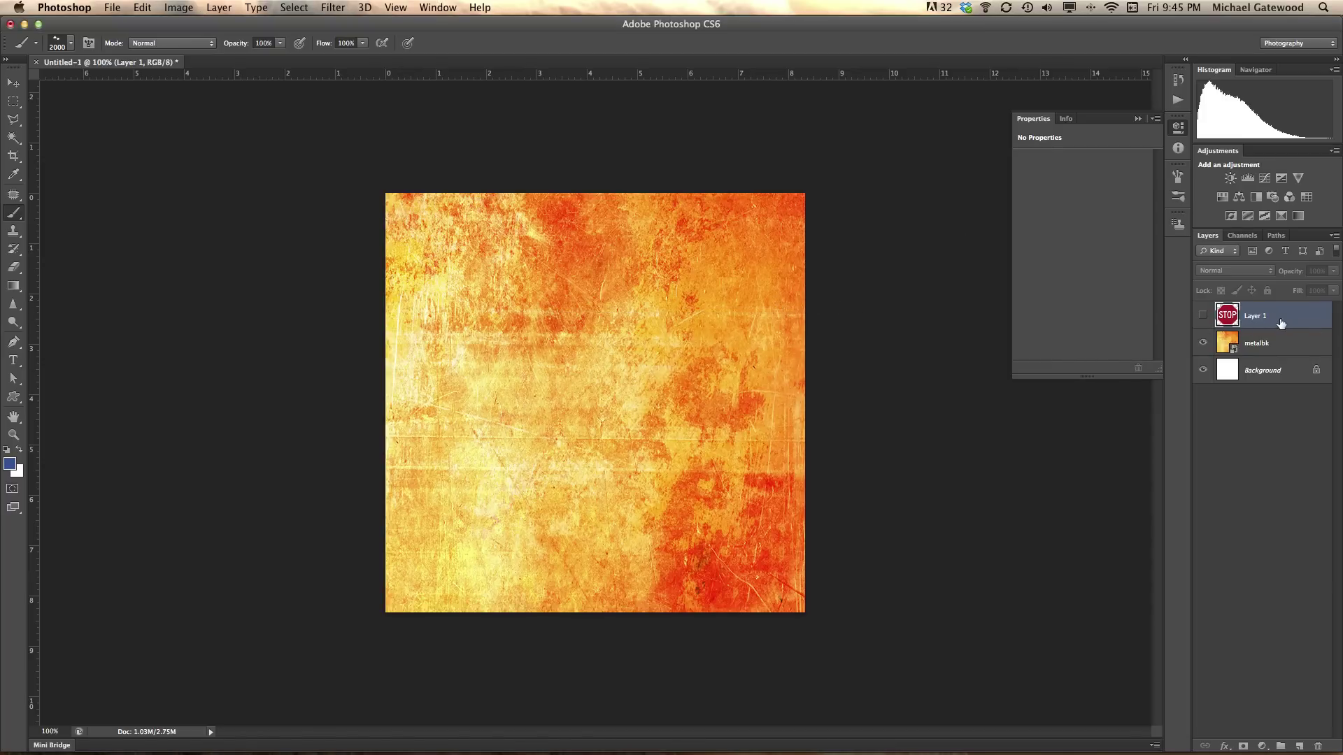
click(1203, 317)
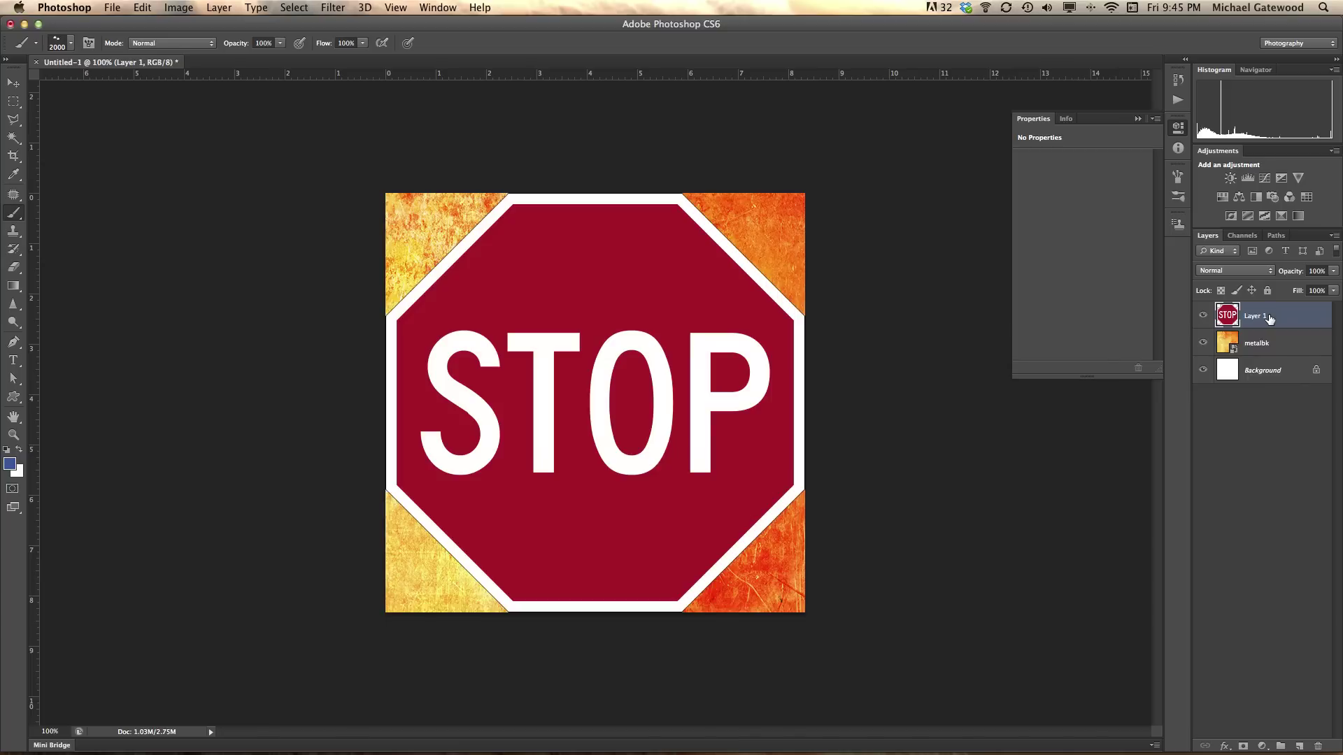
click(14, 138)
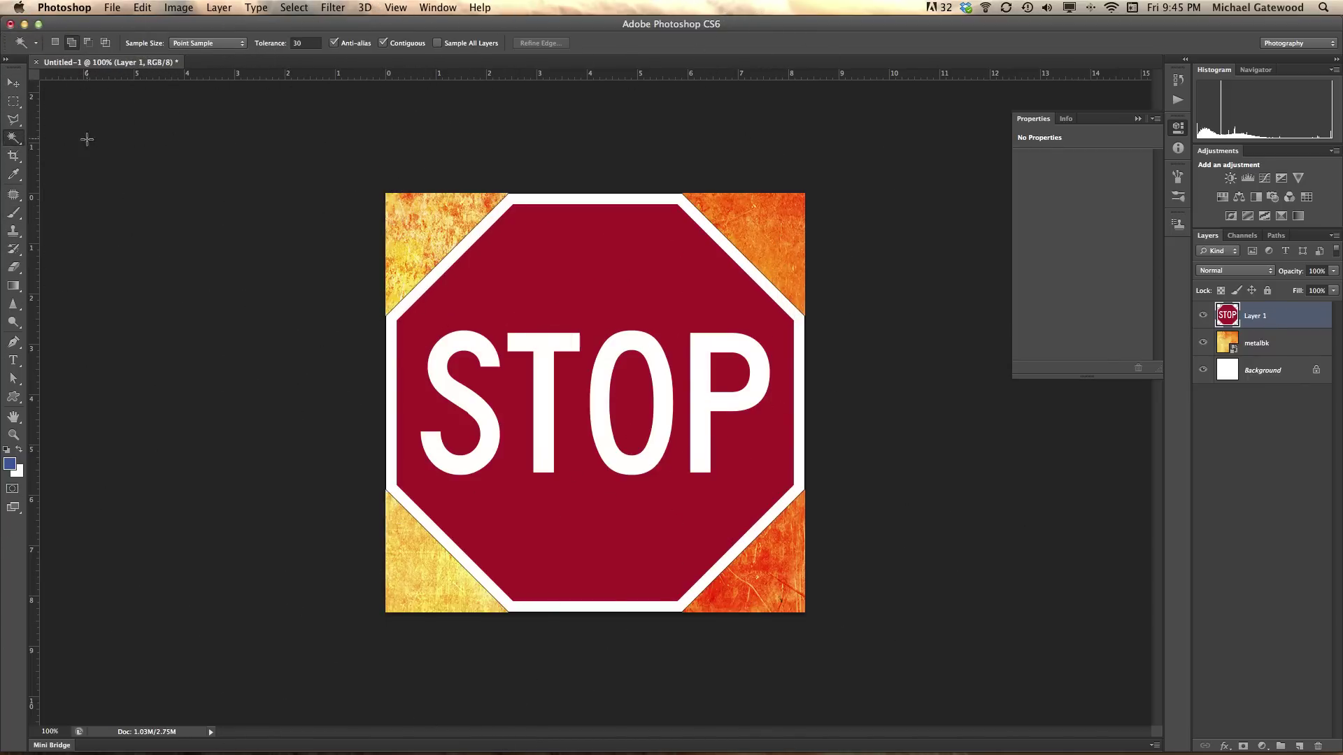
click(422, 224)
shift+click(768, 222)
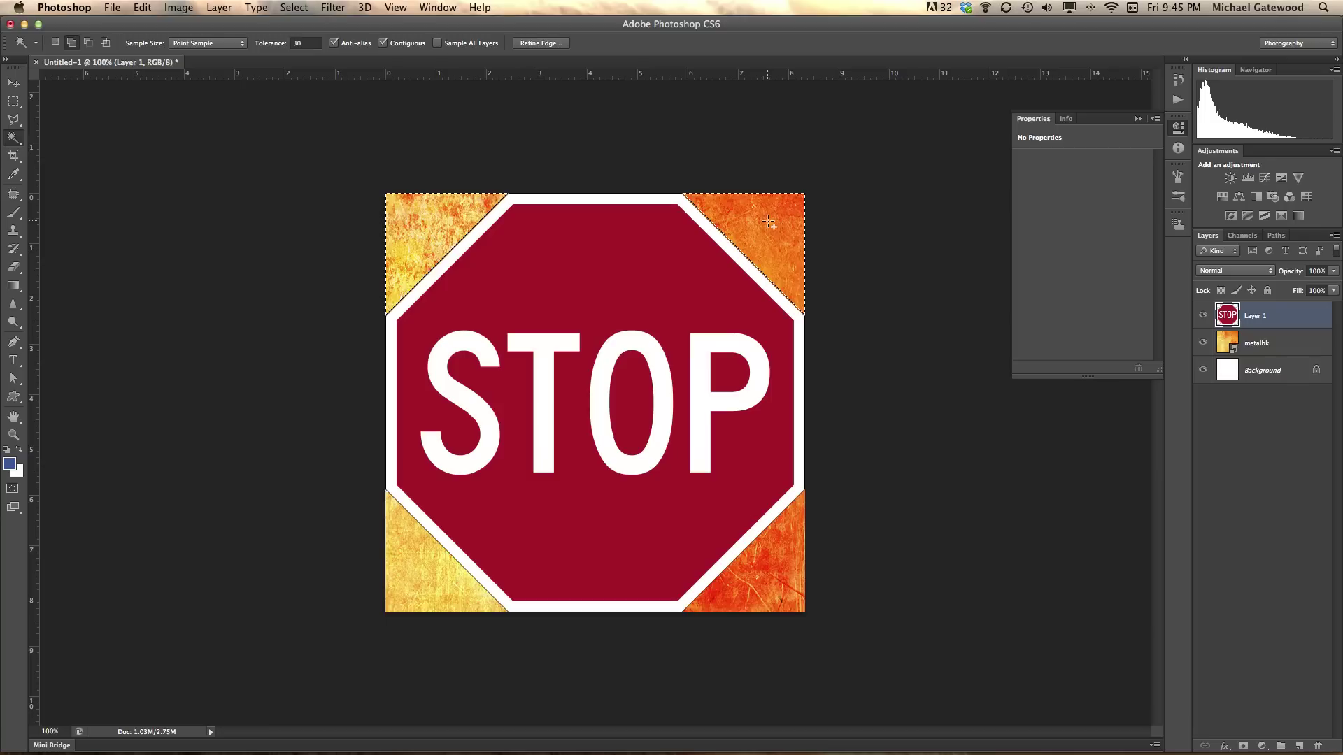
shift+click(766, 559)
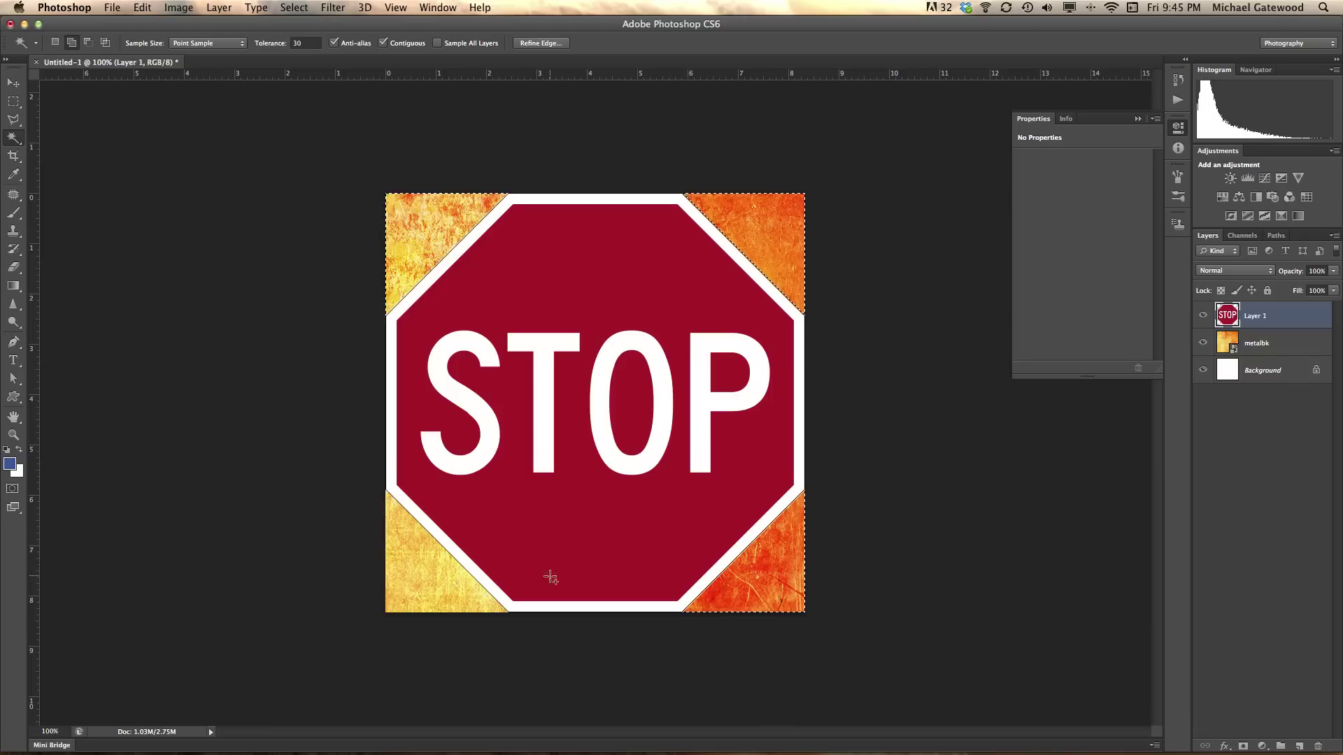
shift+click(436, 580)
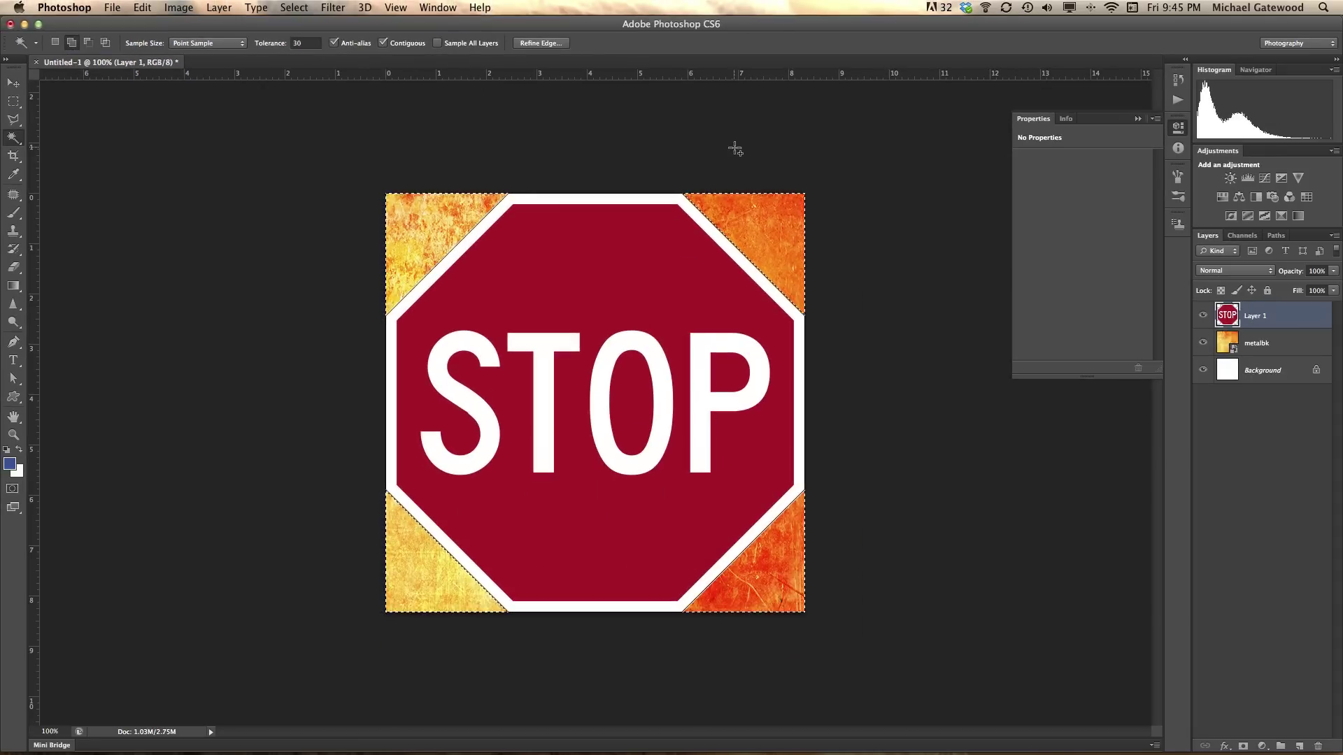
Rasterize the metalbk layer, delete the selected corners, deselect, and check by toggling the sign.
click(1262, 343)
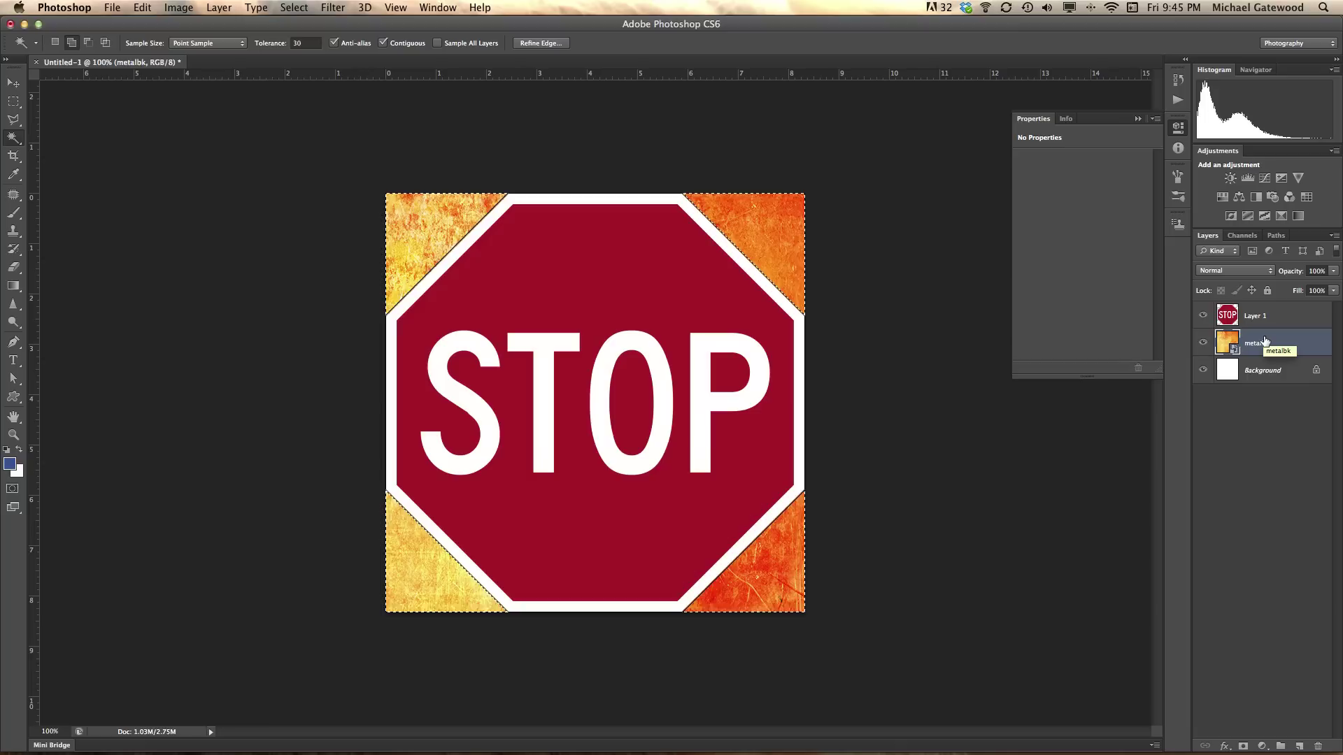
right_click(1270, 347)
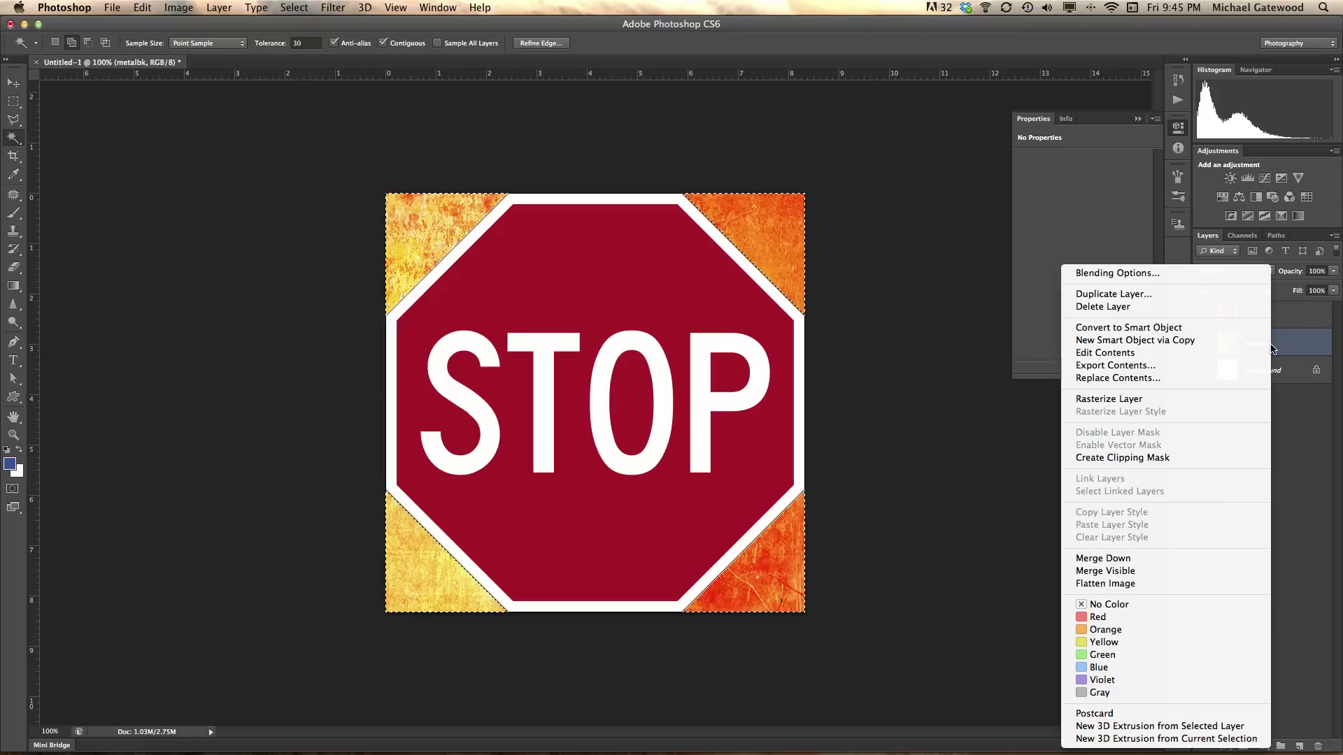
click(1129, 401)
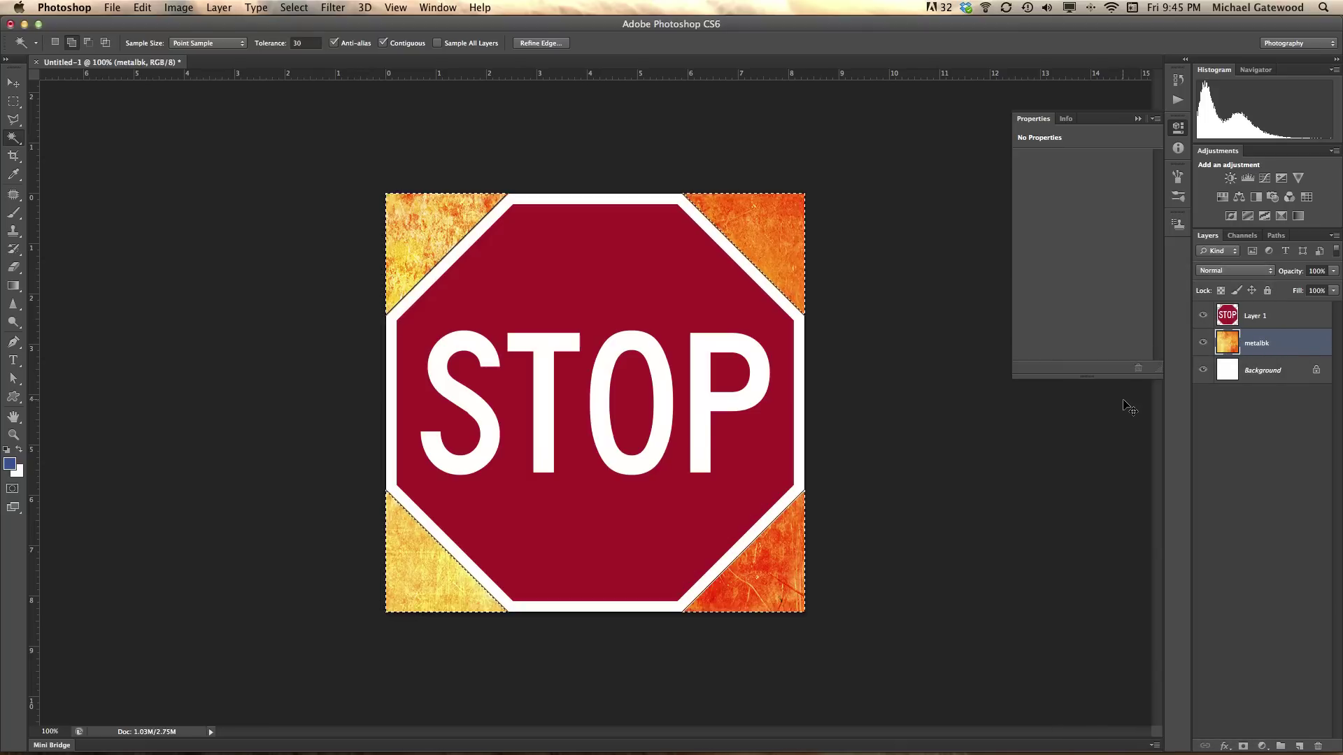
key(Delete)
key(super+d)
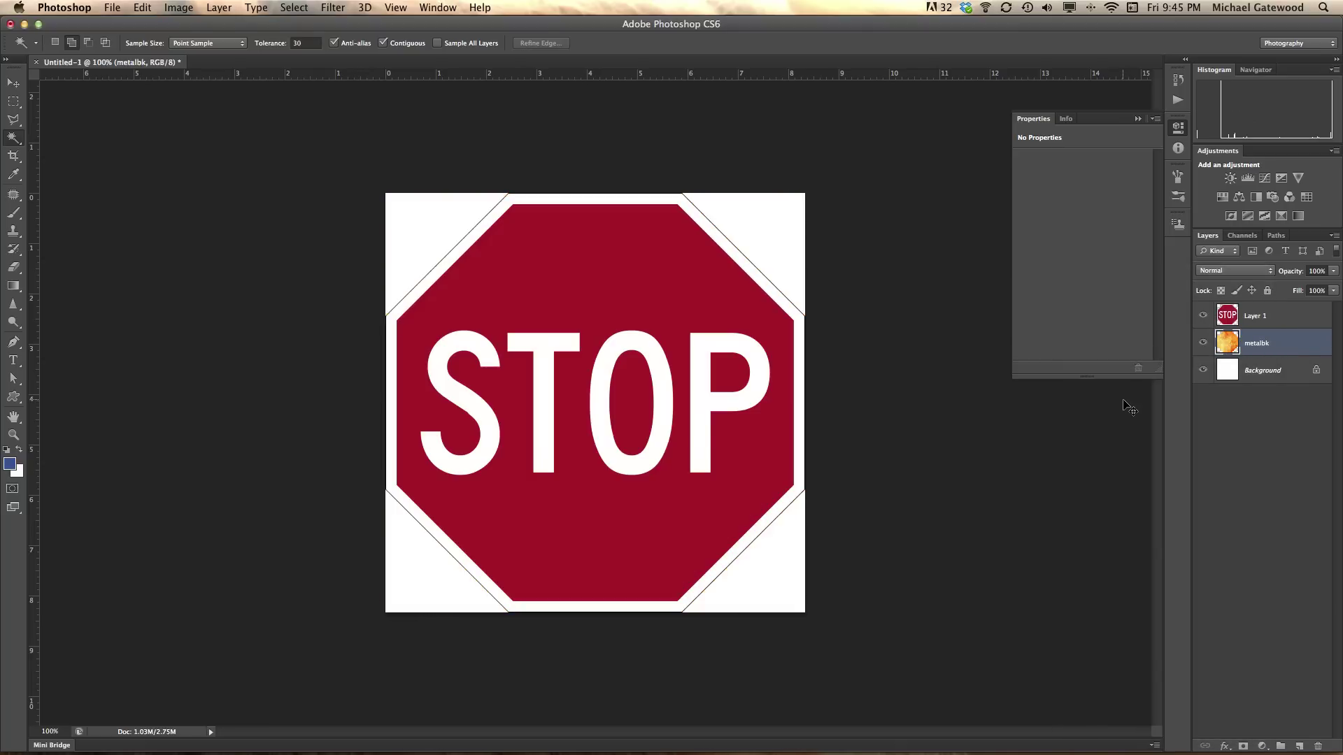
click(1201, 317)
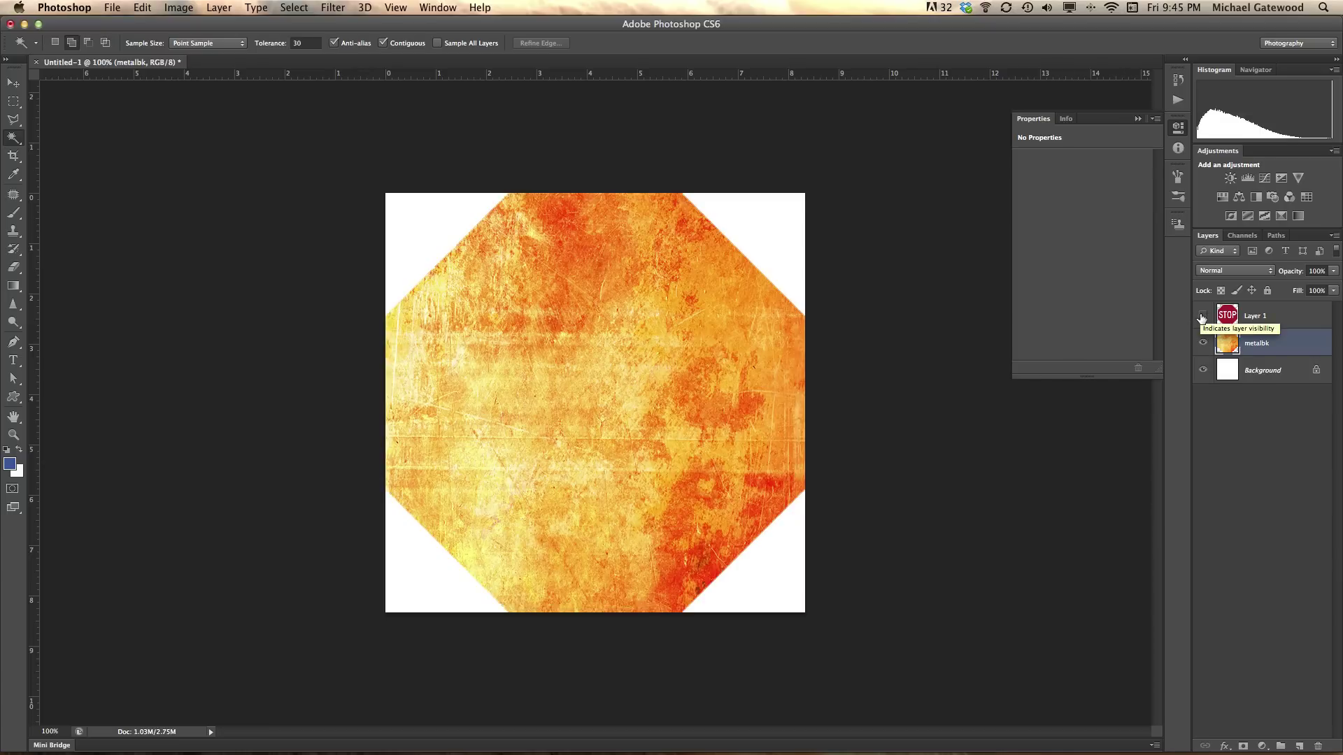
click(1202, 316)
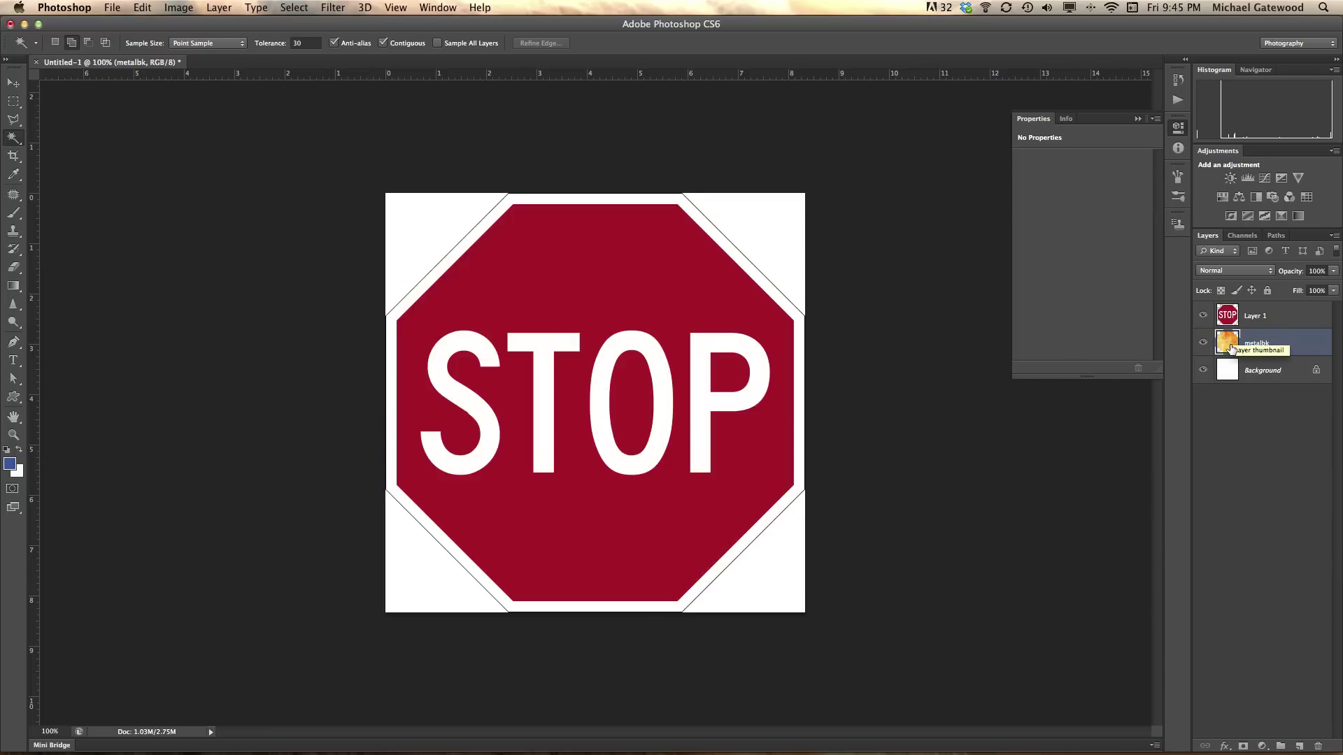
Hide the STOP sign and burn the texture's upper left with a 175 px Shadows-range Burn Tool.
click(1202, 315)
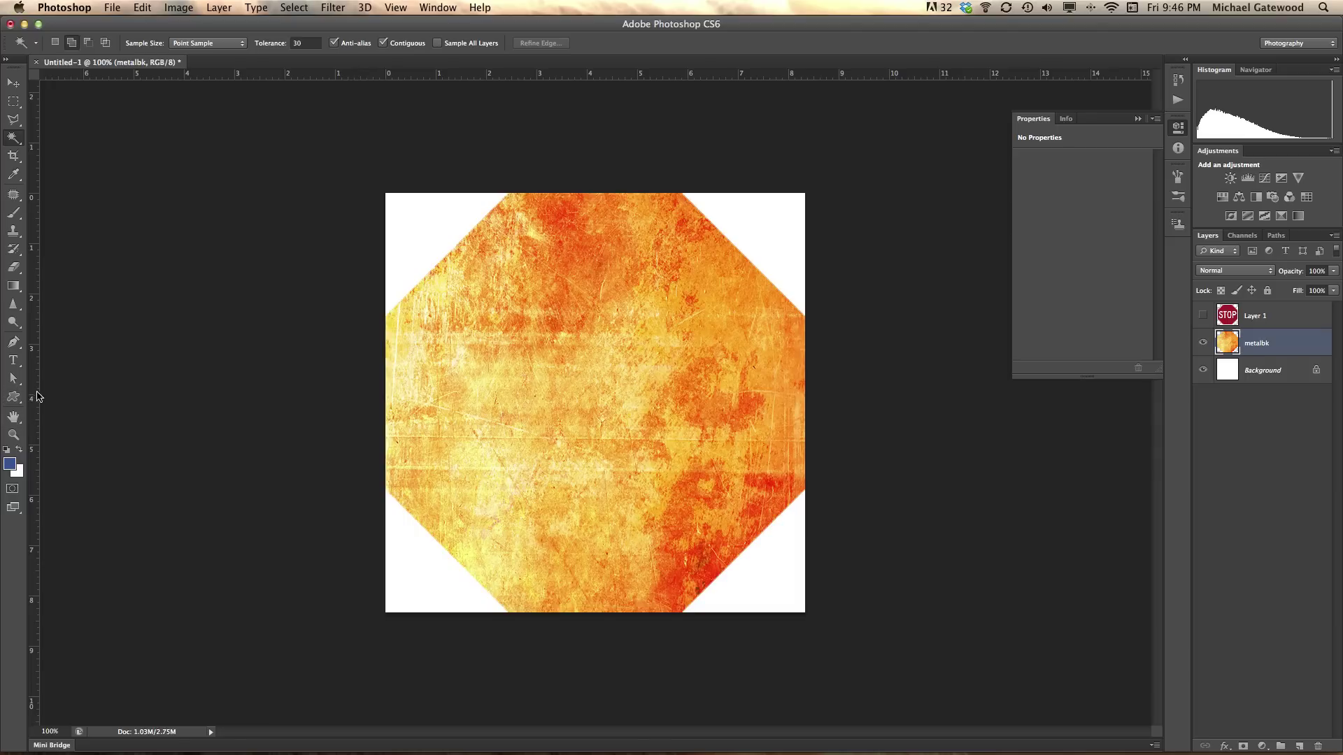
click(13, 324)
click(69, 331)
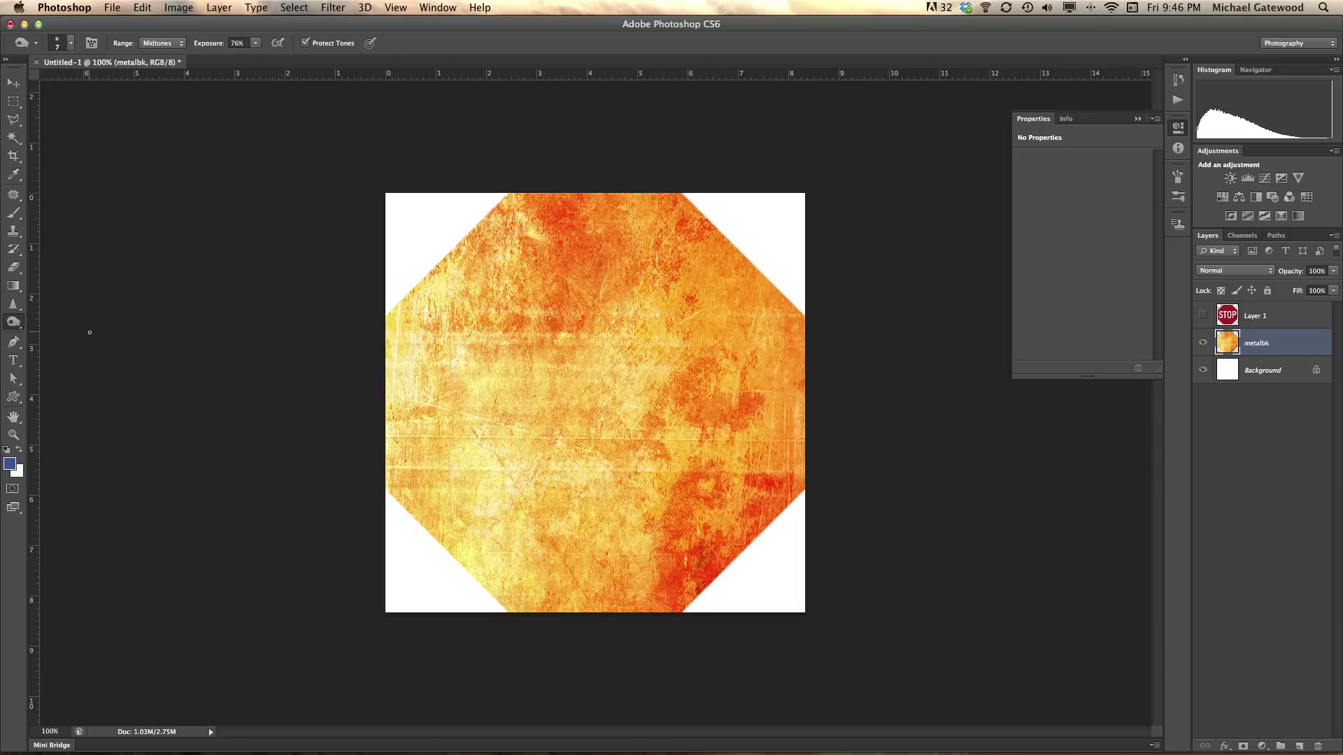
click(184, 44)
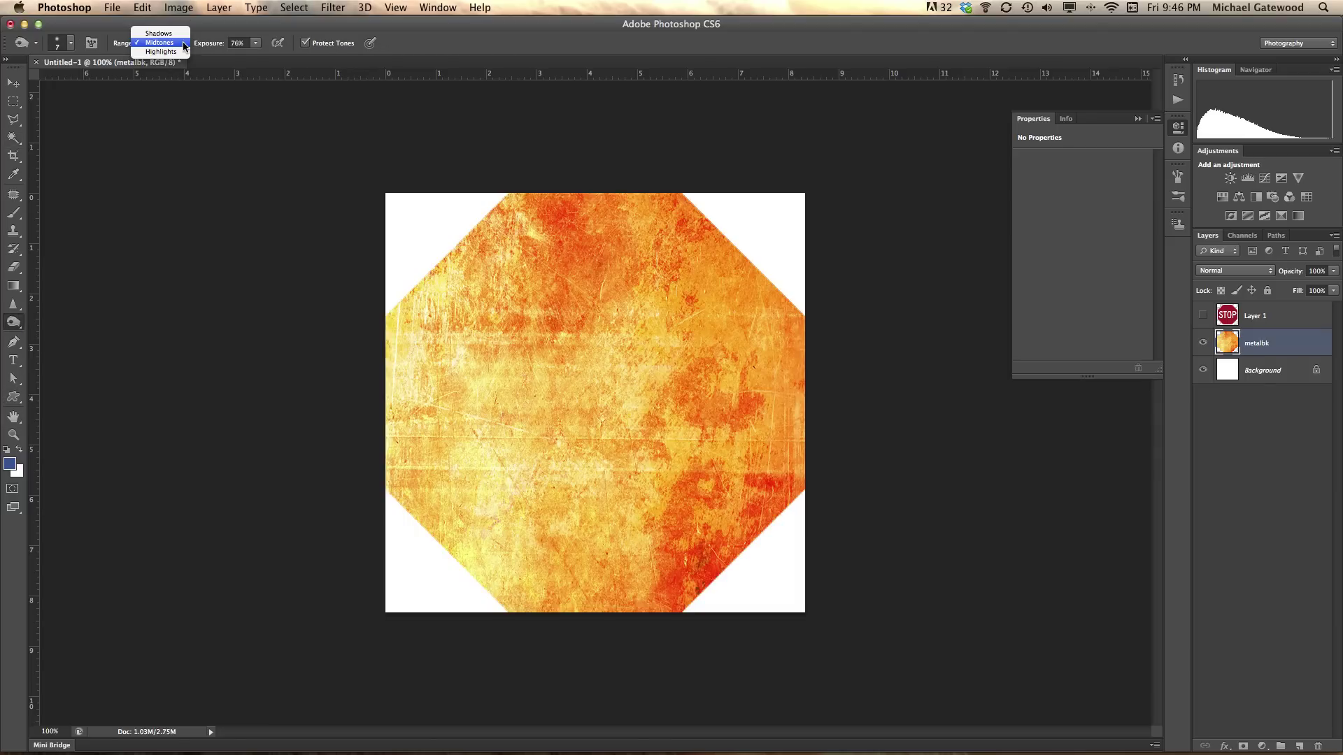
click(160, 34)
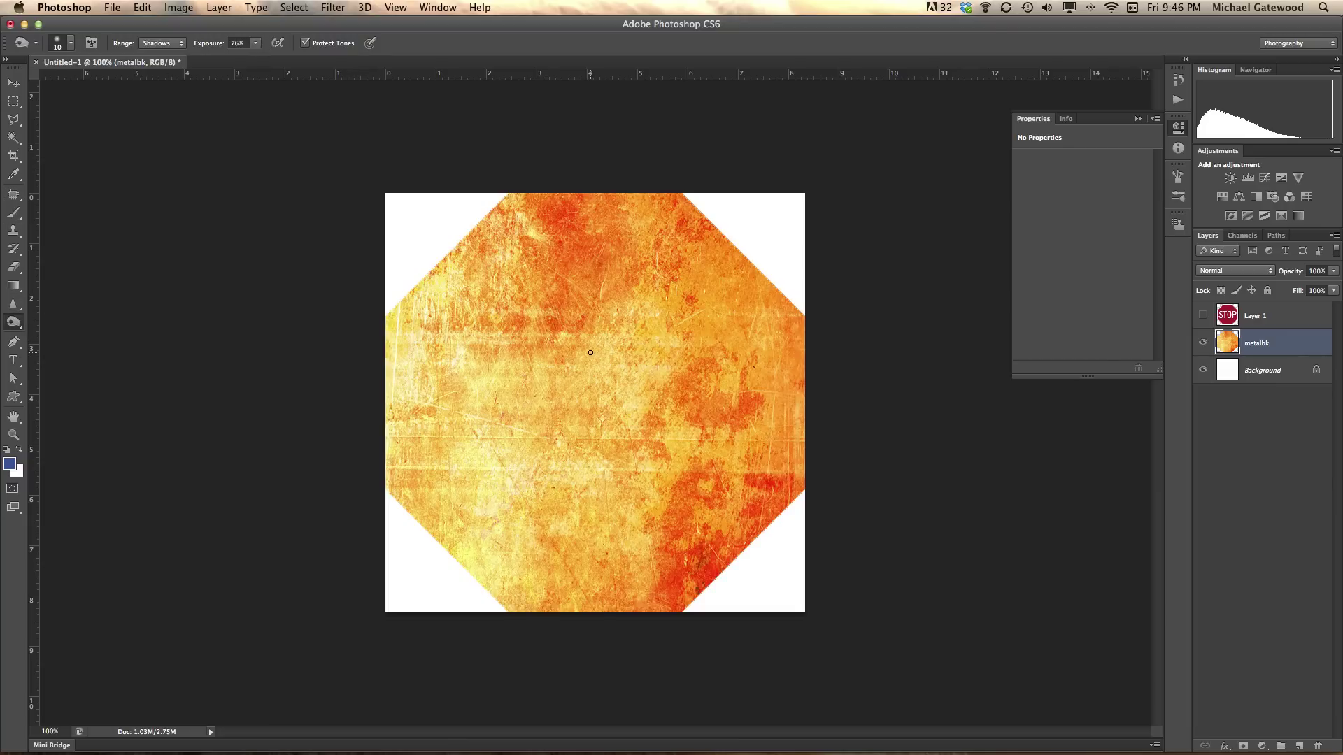
key(bracketright)
key(bracketright)
key(bracketright)
key(bracketright)
key(bracketright)
key(bracketright)
key(bracketright)
key(bracketright)
key(bracketright)
key(bracketright)
key(bracketright)
key(bracketright)
mouse_move(501, 246)
mouse_down()
mouse_move(475, 280)
mouse_move(500, 256)
mouse_move(489, 288)
mouse_move(537, 230)
mouse_move(649, 219)
mouse_move(586, 218)
mouse_move(631, 231)
mouse_move(743, 382)
mouse_move(719, 527)
mouse_move(700, 549)
mouse_move(730, 531)
mouse_move(787, 457)
mouse_move(629, 593)
mouse_move(552, 593)
mouse_move(460, 551)
mouse_move(423, 501)
mouse_move(443, 552)
mouse_move(399, 502)
mouse_move(411, 335)
mouse_up()
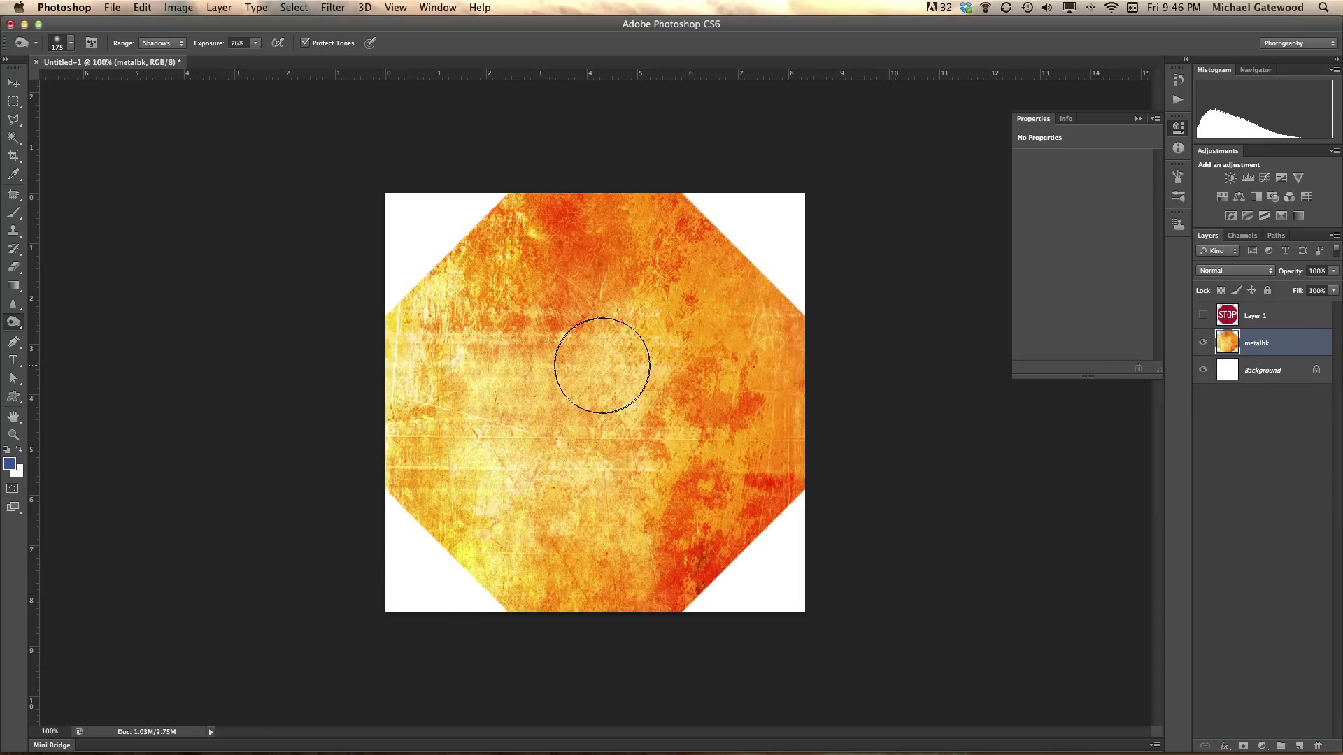
Switch the burn range to Midtones and darken the texture toward the lower right.
click(184, 45)
click(168, 54)
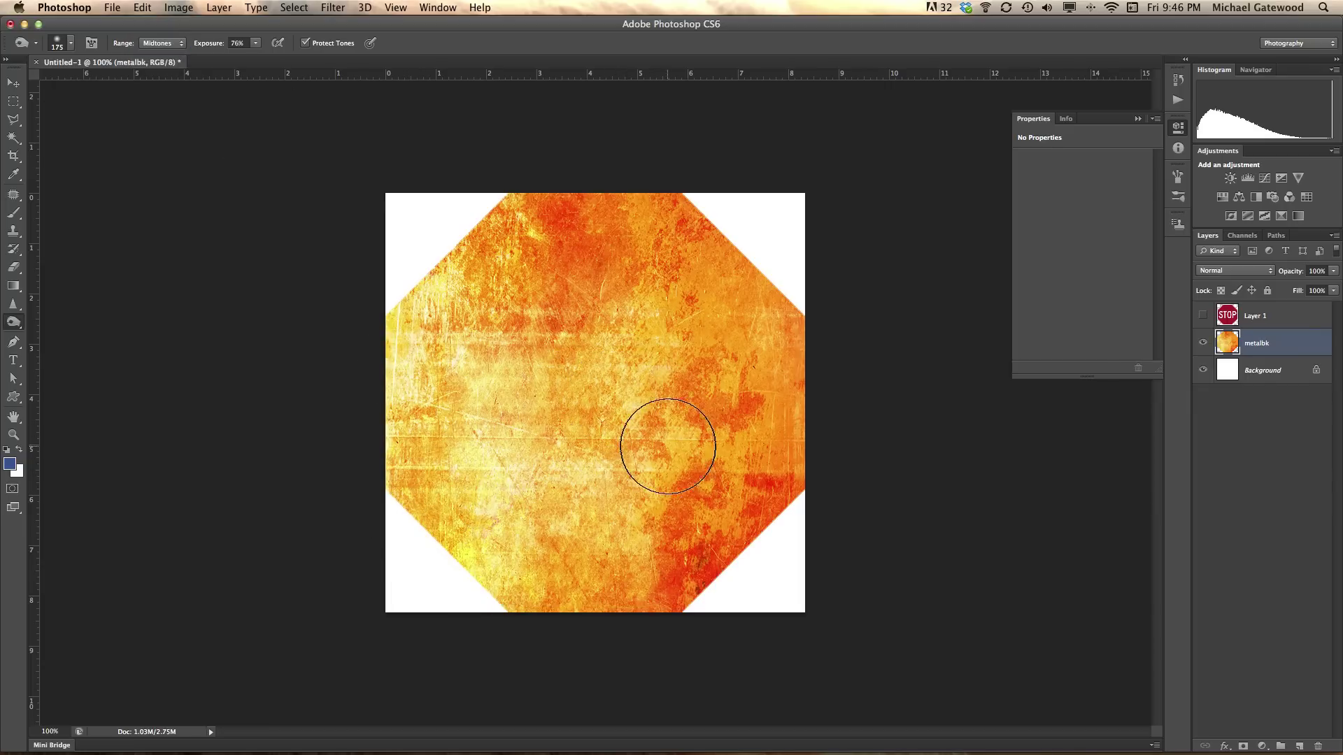
mouse_move(607, 403)
mouse_down()
mouse_move(555, 420)
mouse_move(555, 534)
mouse_move(664, 547)
mouse_up()
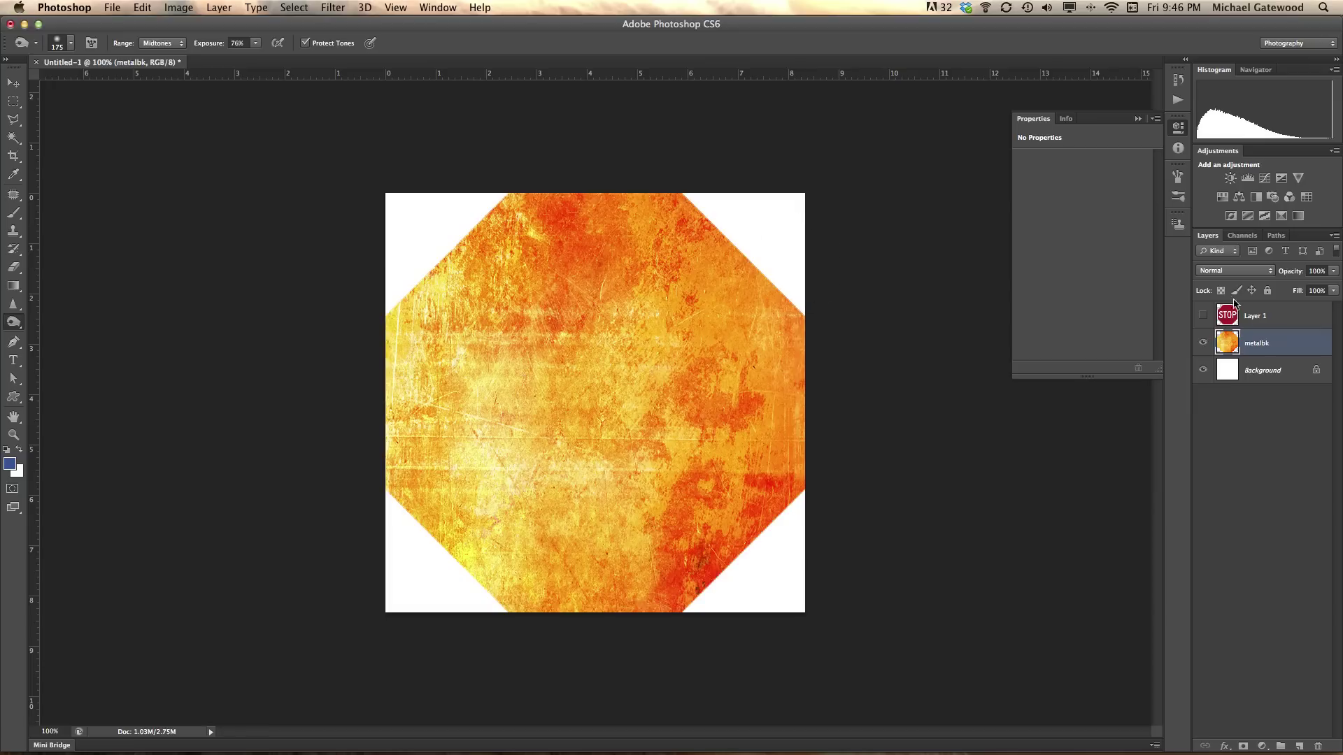
Show and select Layer 1, then choose a 1000 px grunge brush preset.
click(1203, 316)
click(1270, 322)
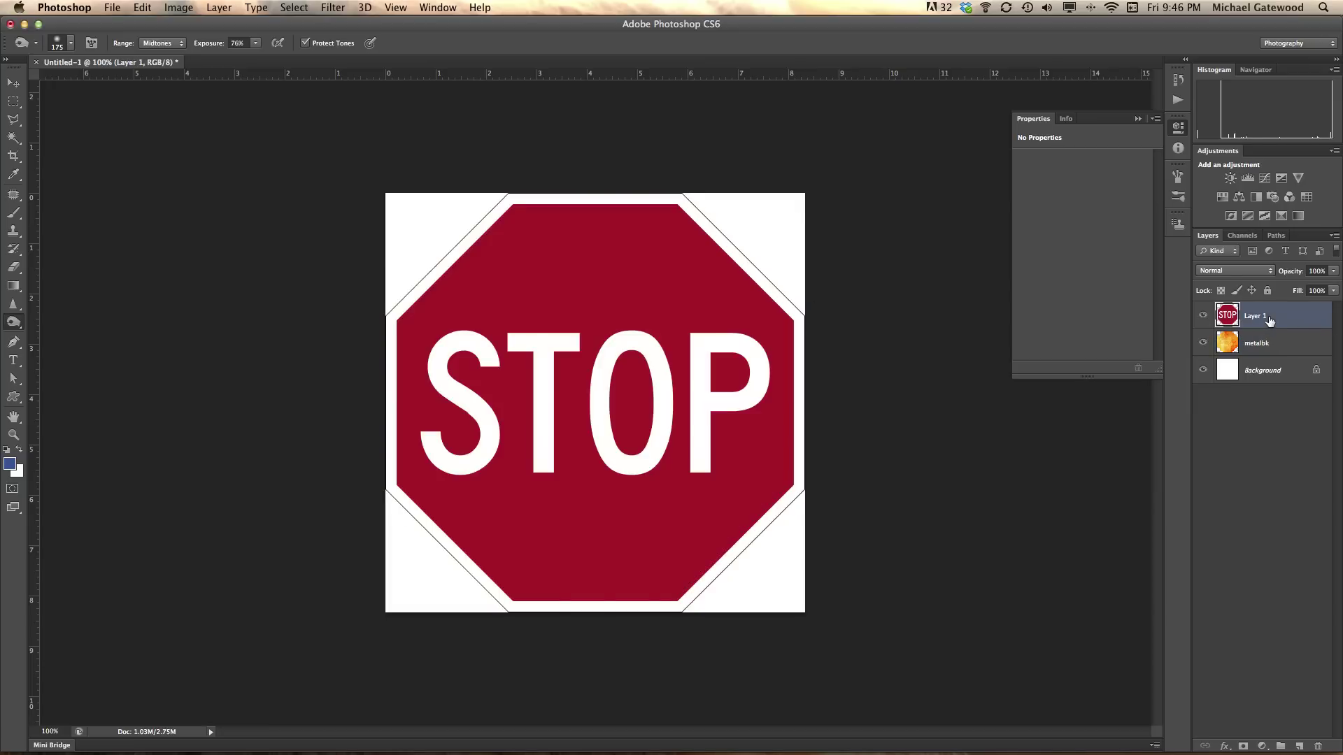
click(16, 216)
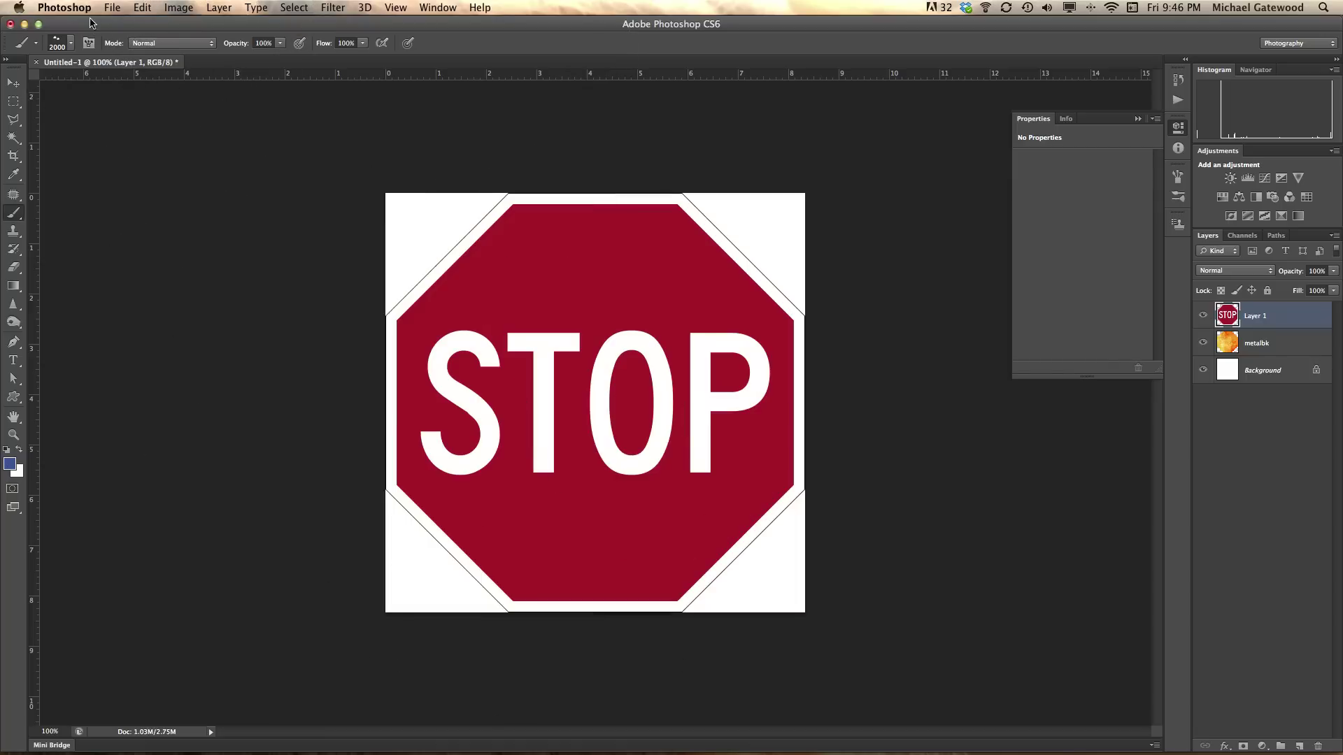
click(71, 44)
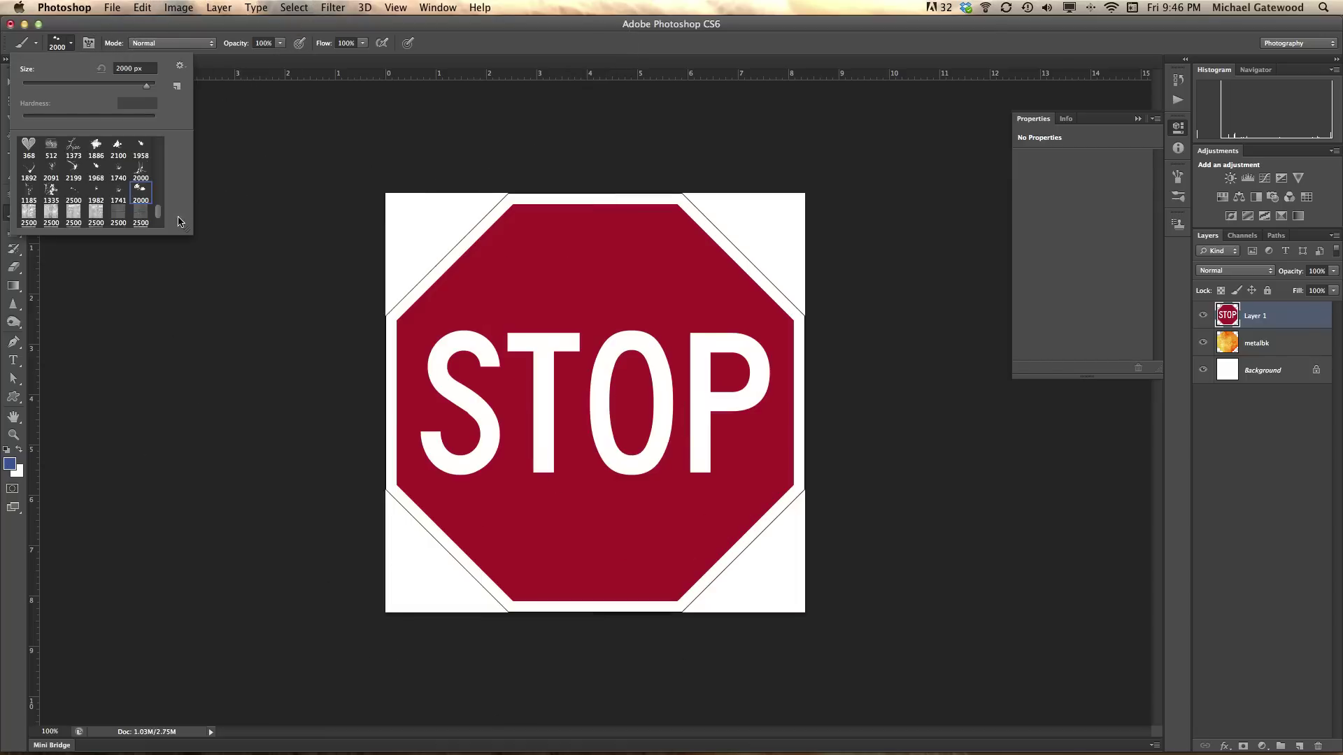
scroll(161, 217, down, 3)
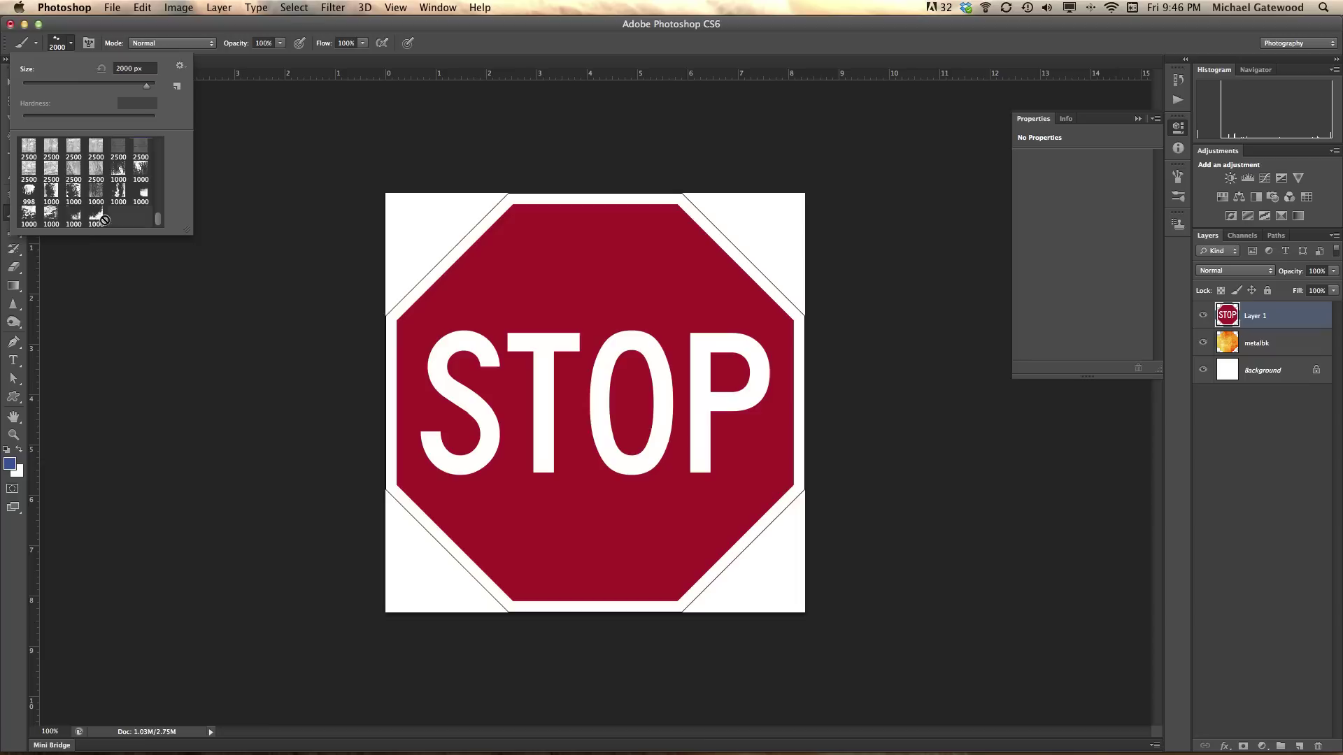
click(53, 216)
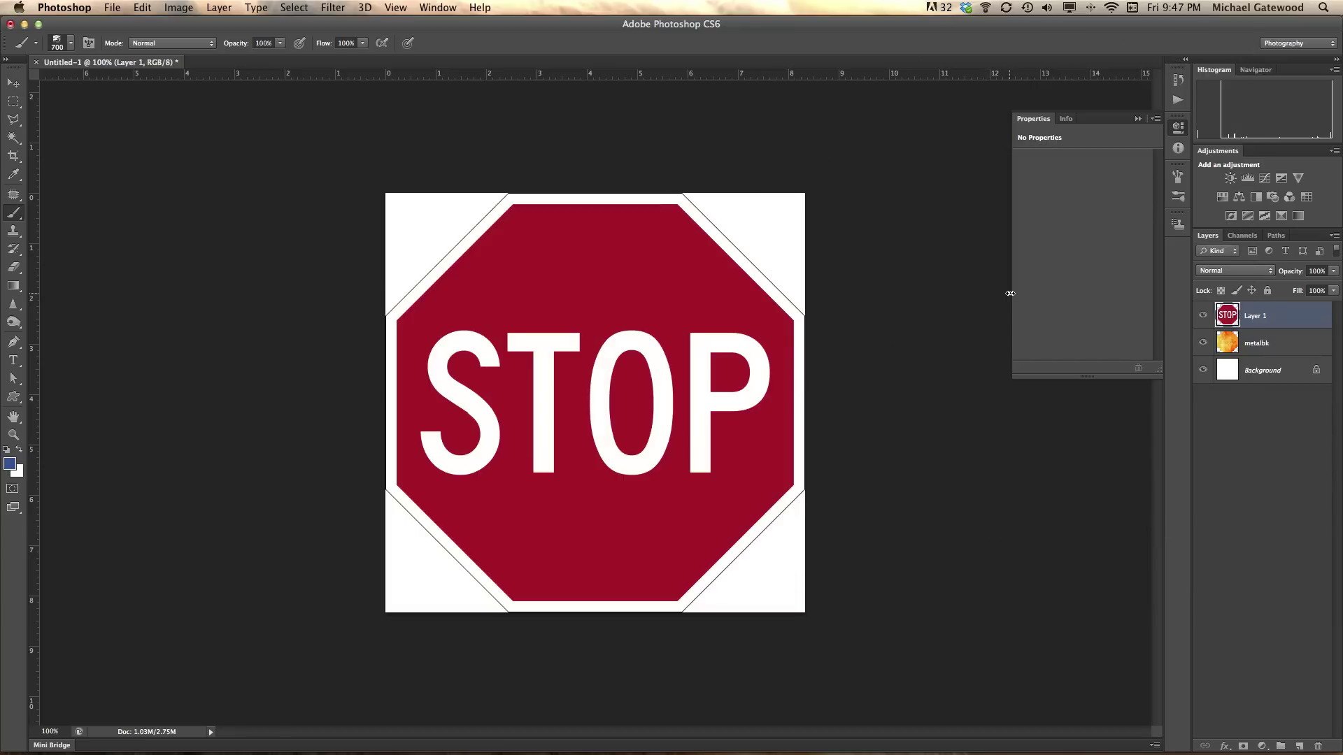
Add a layer mask to Layer 1, trying and then undoing a fill of the texture selection.
click(1244, 746)
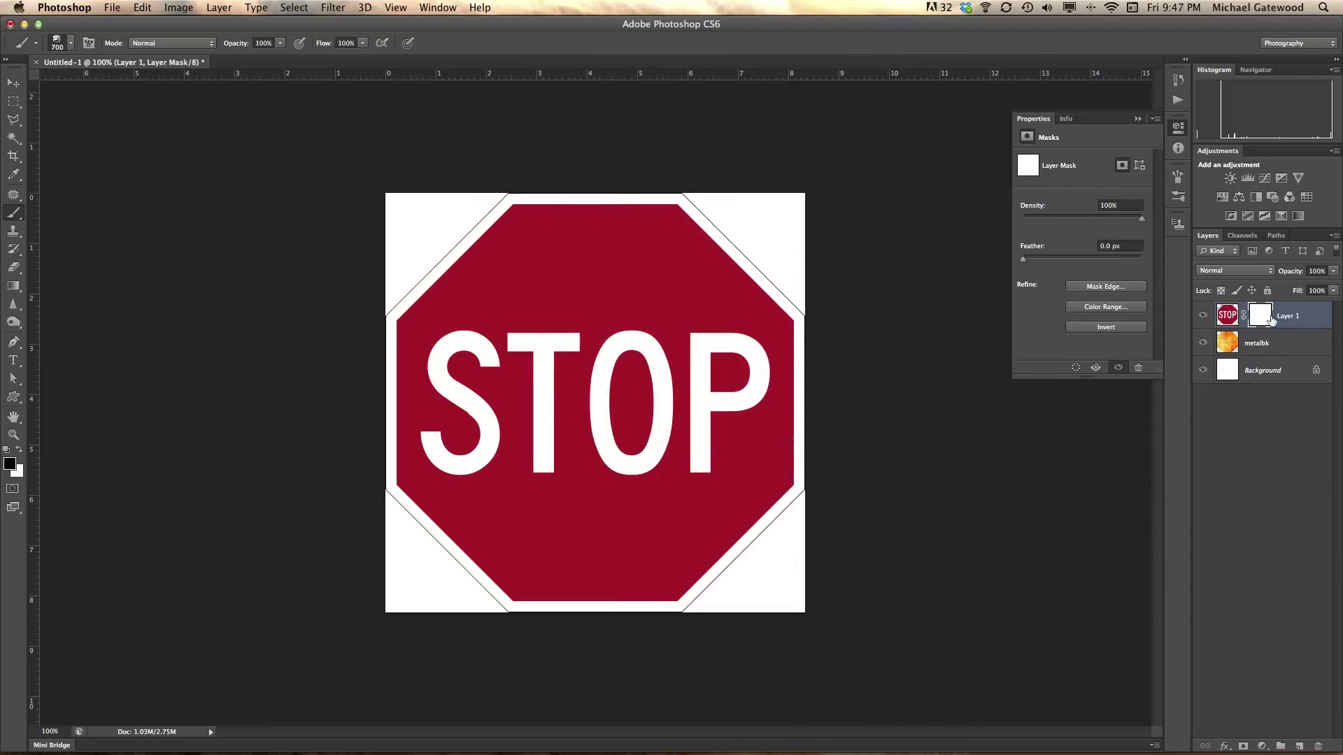
key(alt+BackSpace)
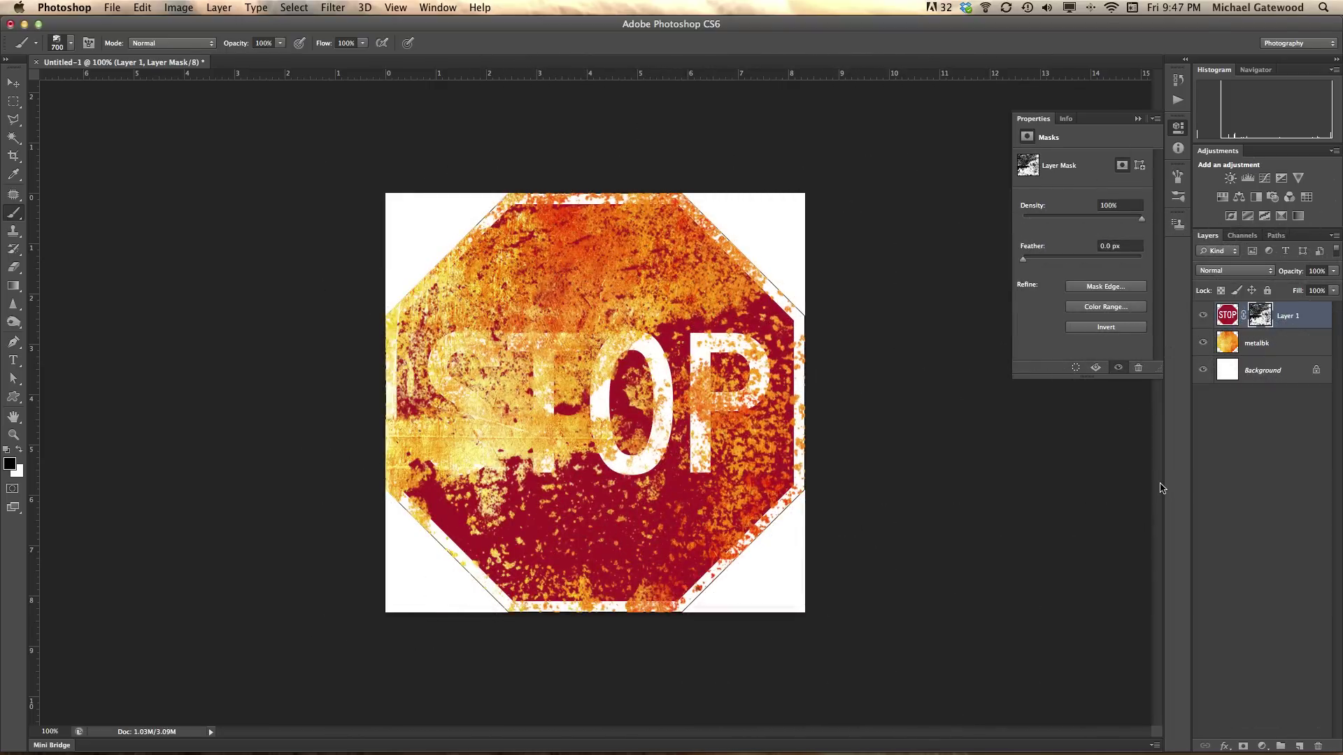
key(super+z)
Set brush opacity to 37%, stamp the mask, then fill it white and clear the selection.
click(280, 44)
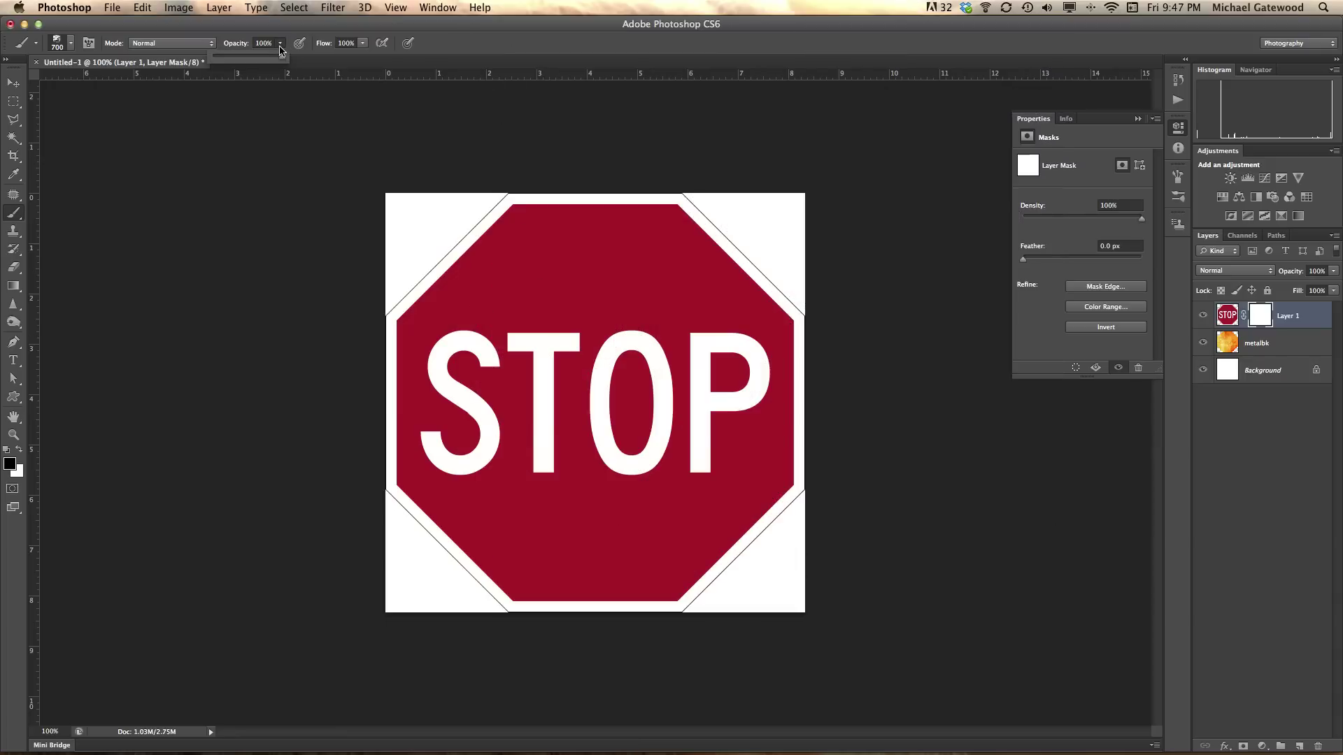
drag(282, 57, 239, 57)
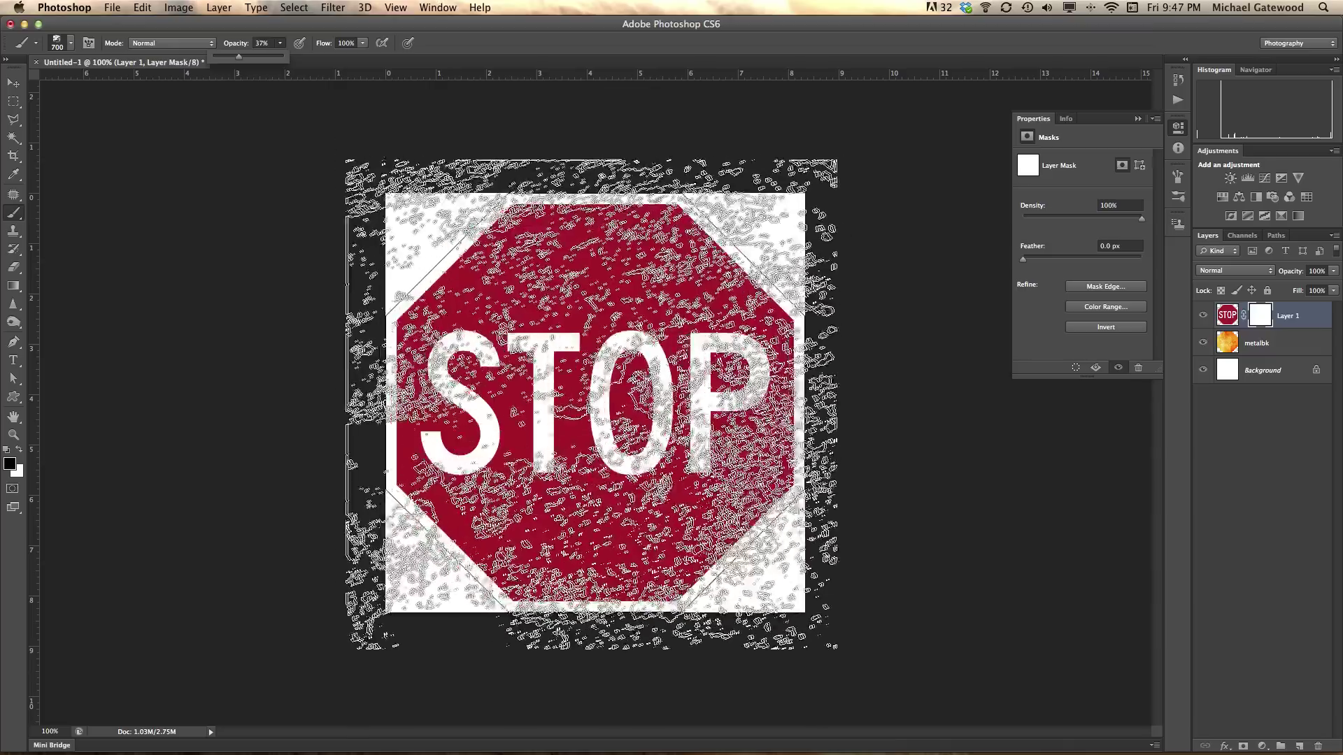
click(595, 403)
key(super+d)
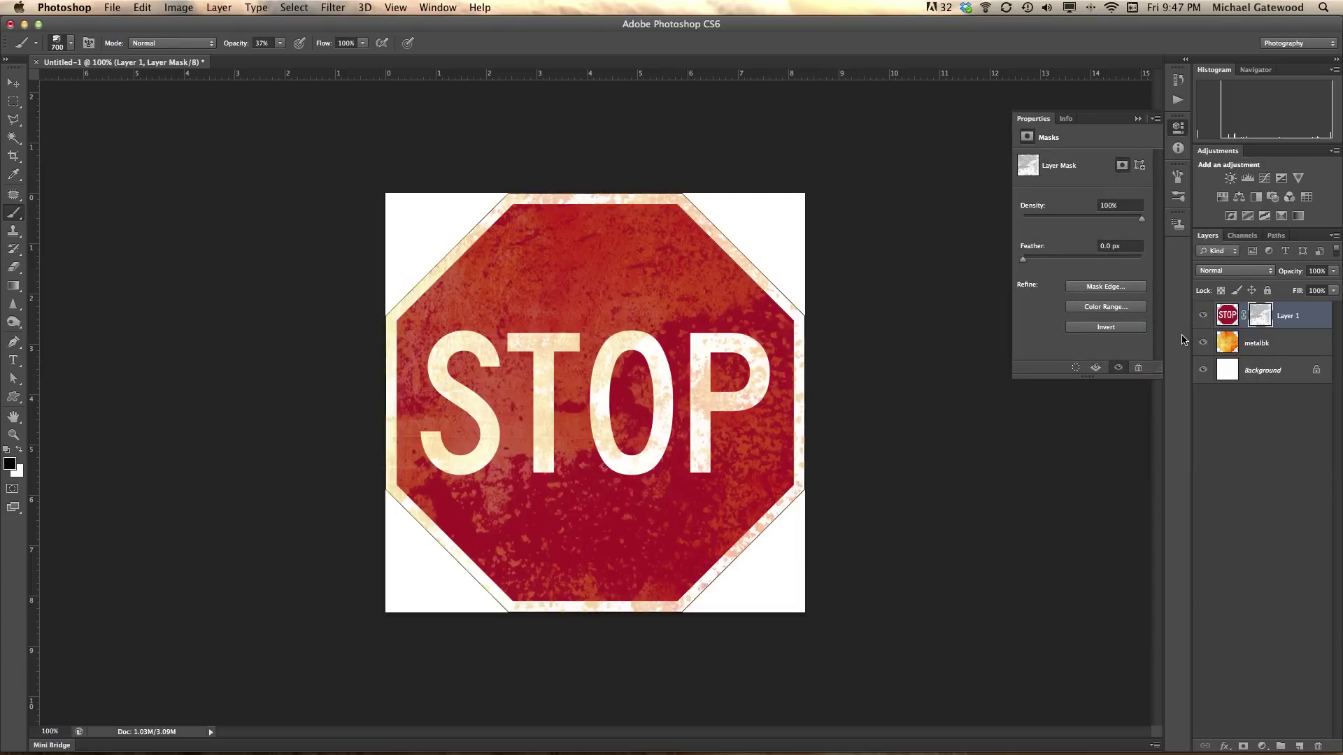
key(super+BackSpace)
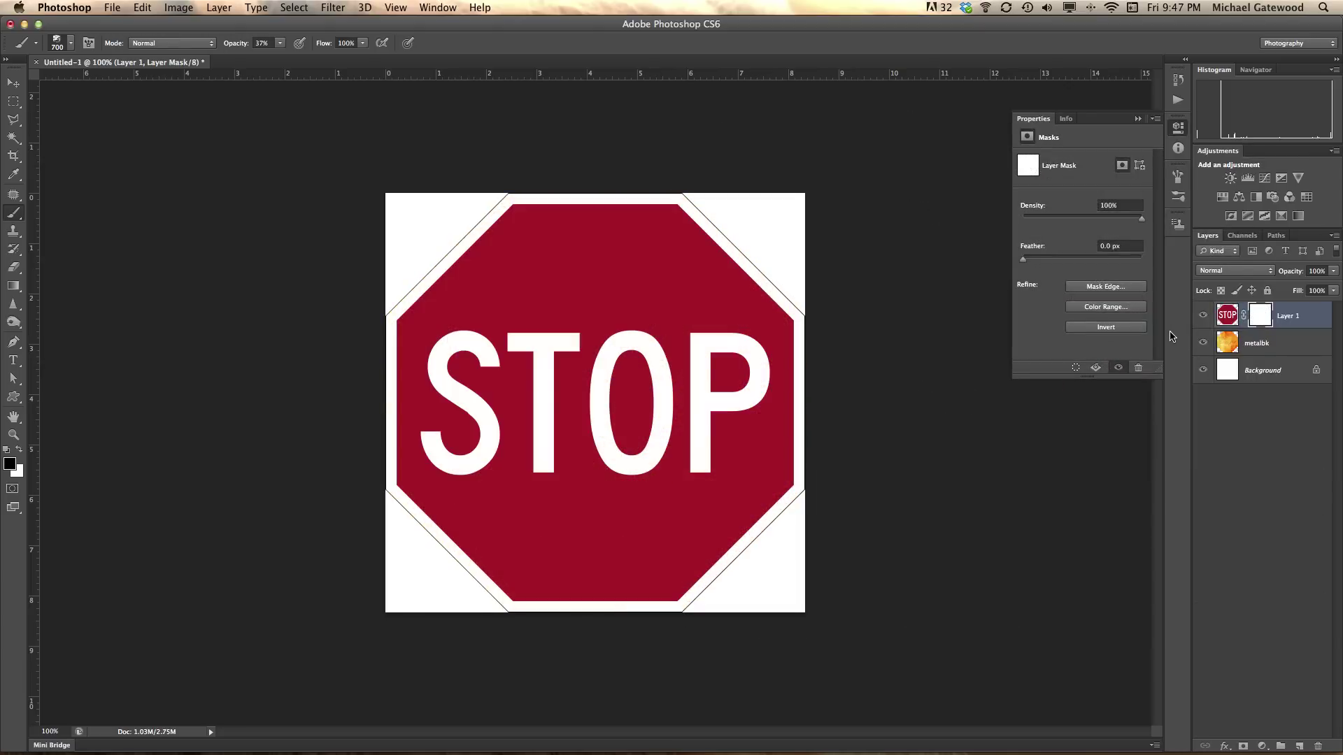
key(super+shift+d)
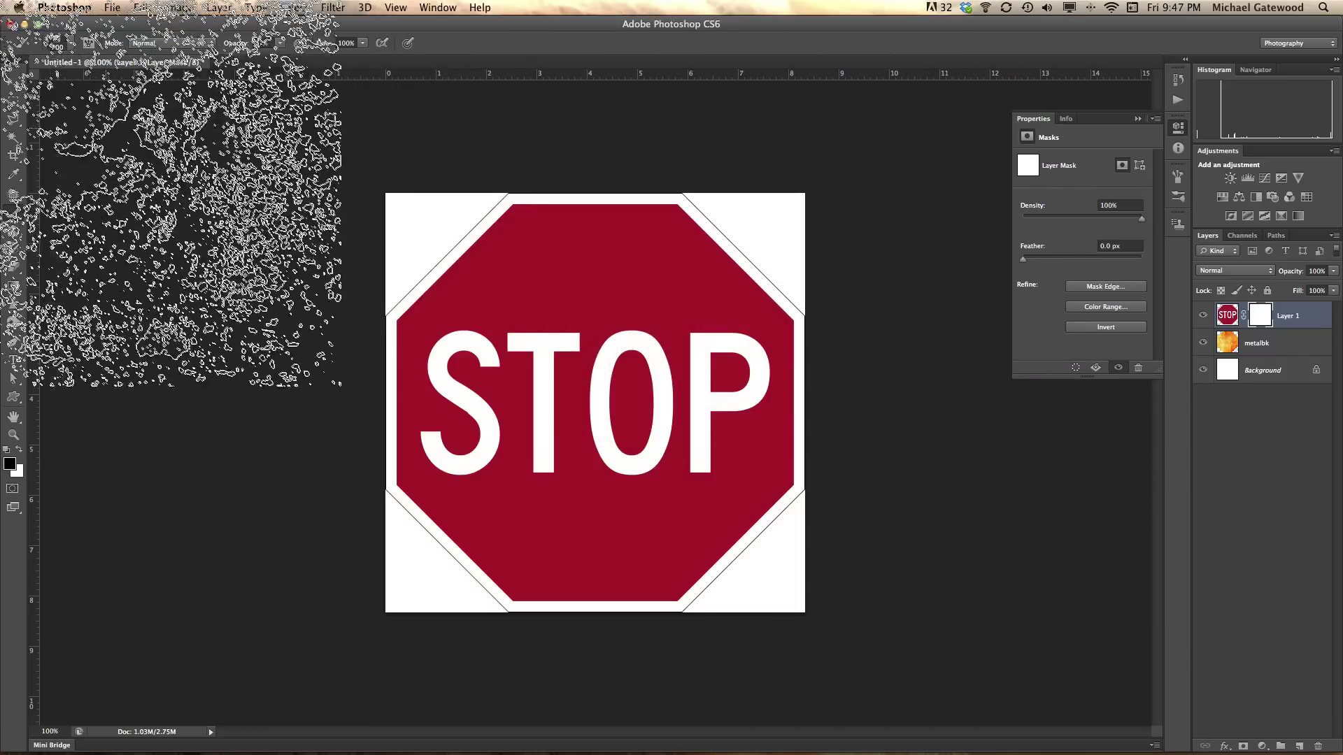
key(super+d)
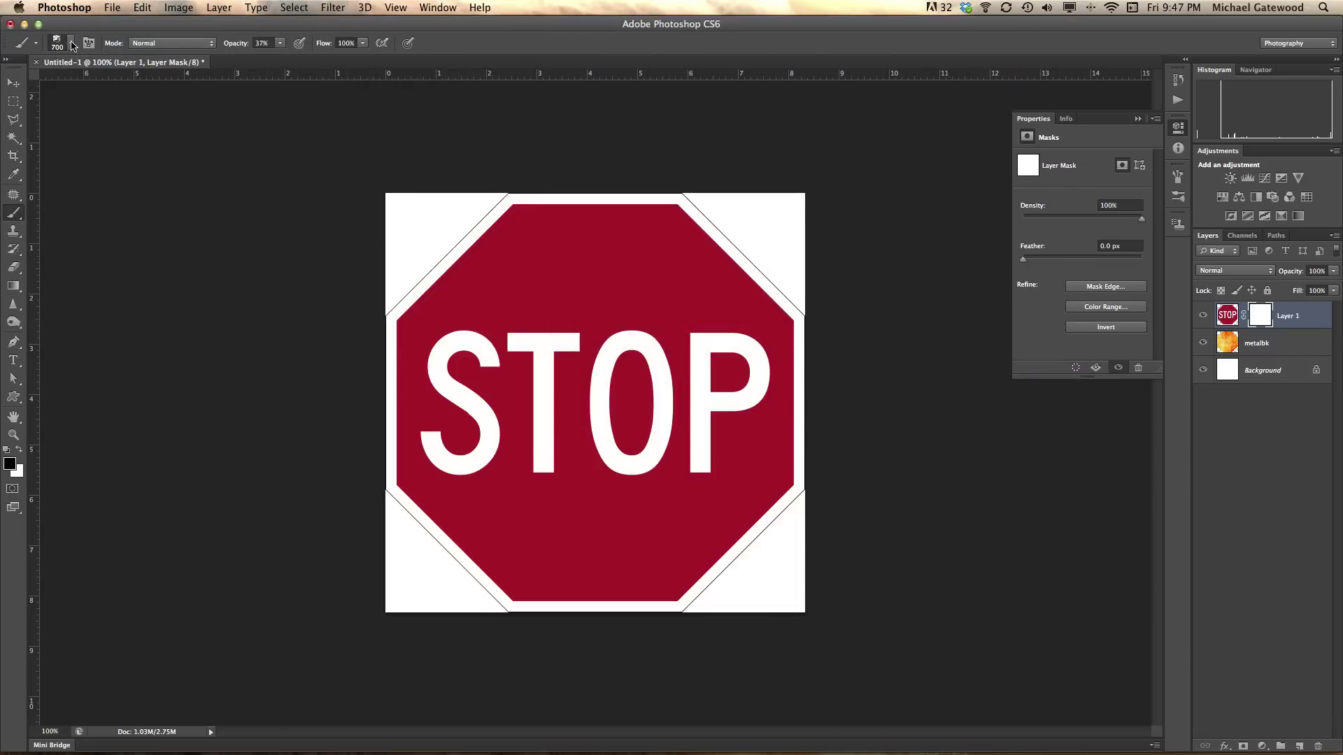
Choose the 1335 px textured brush preset and undo its trial stamp on the mask.
click(71, 44)
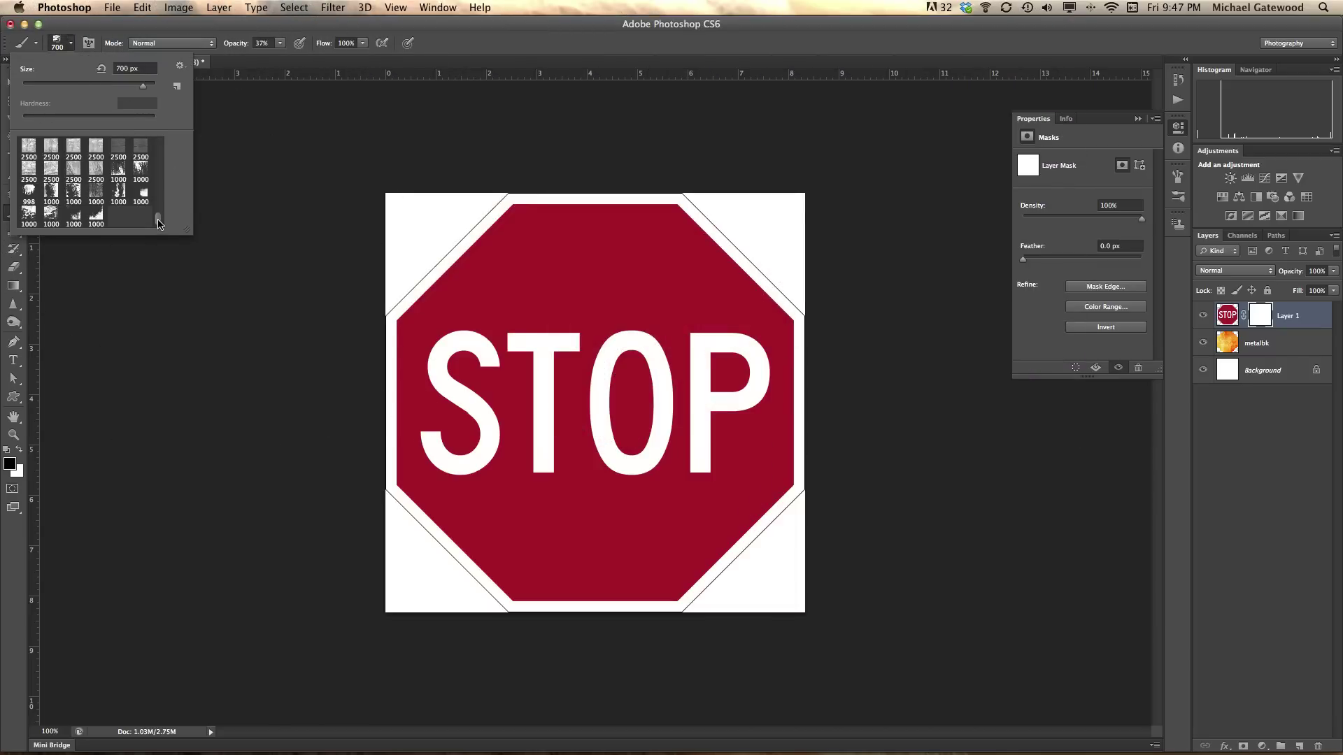
scroll(158, 220, up, 5)
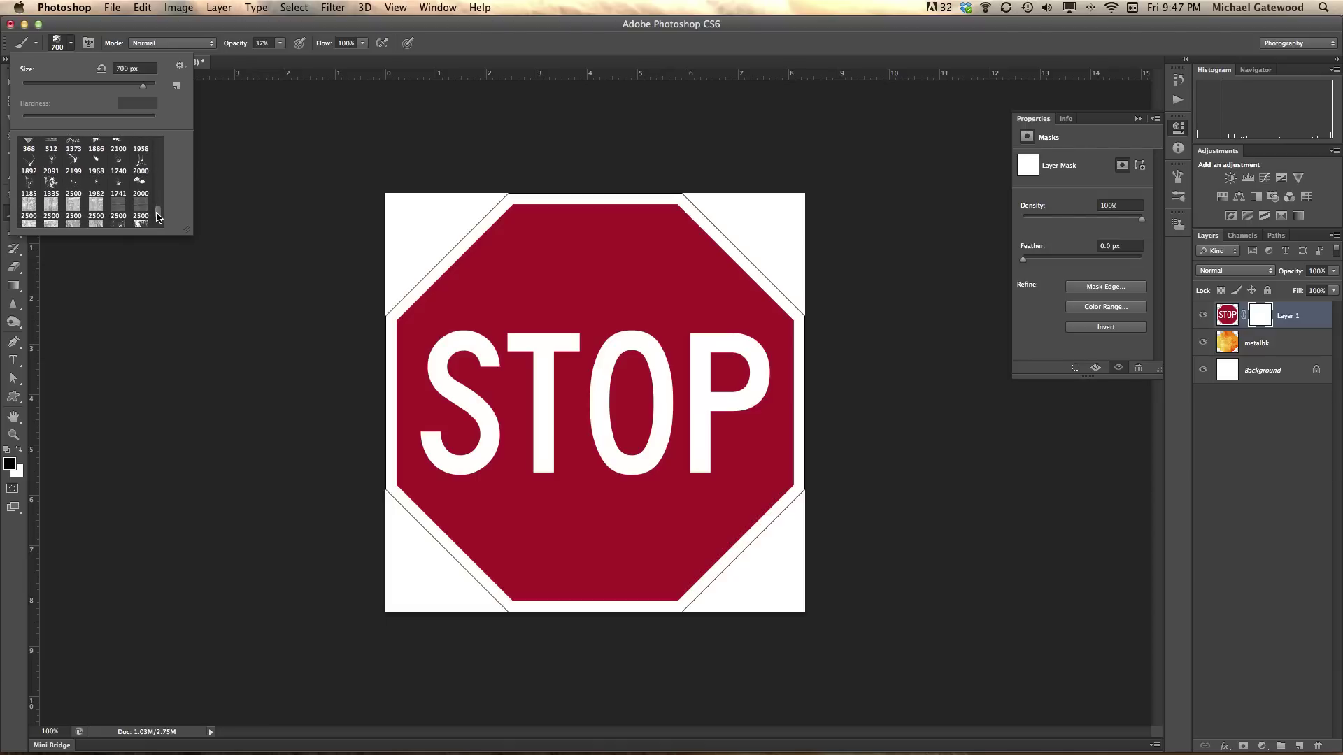
scroll(158, 217, down, 1)
click(59, 176)
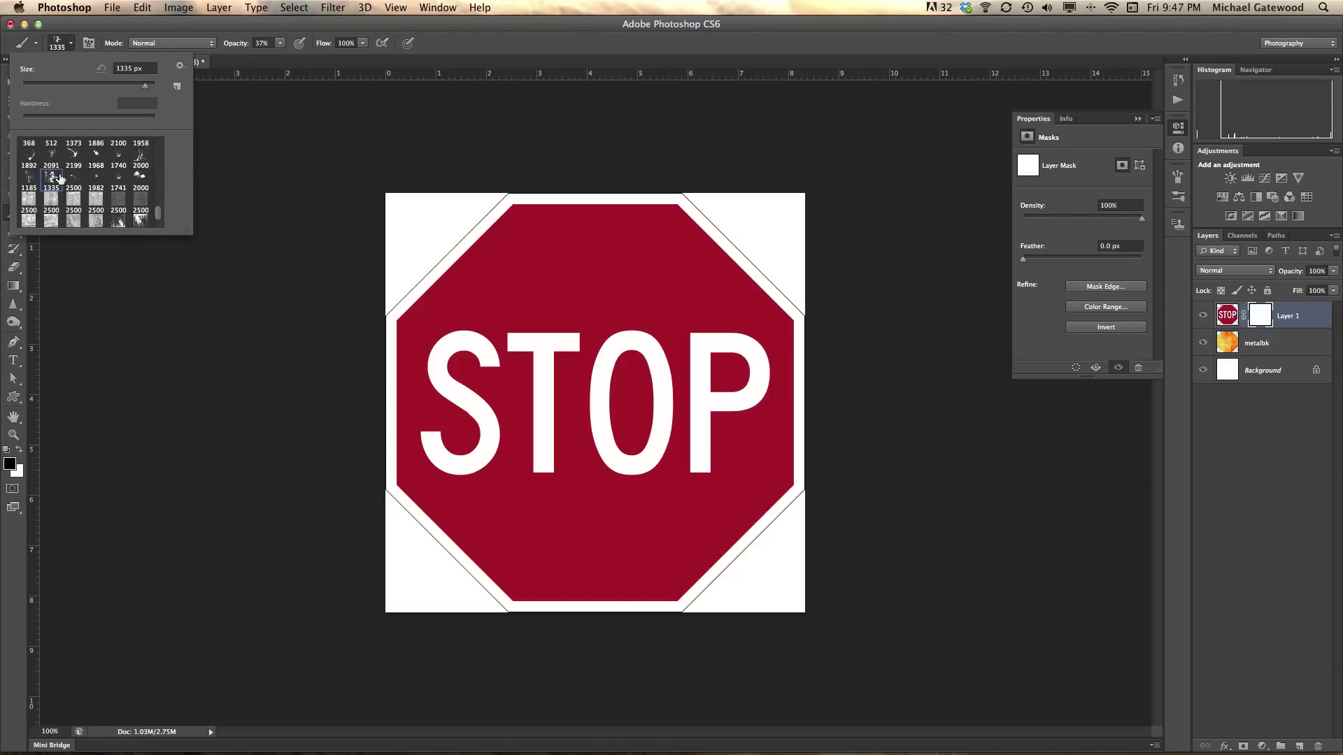
click(607, 329)
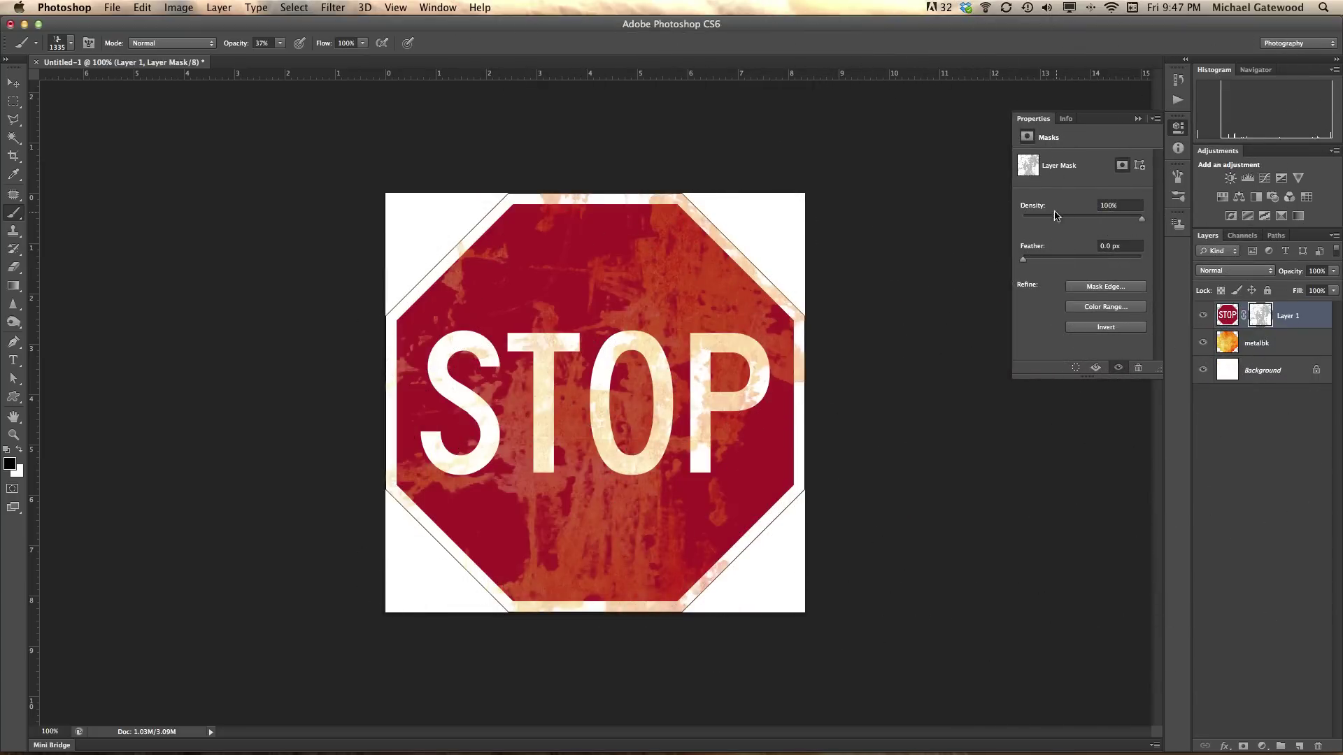
key(super+z)
Raise the brush opacity to 100%.
click(280, 43)
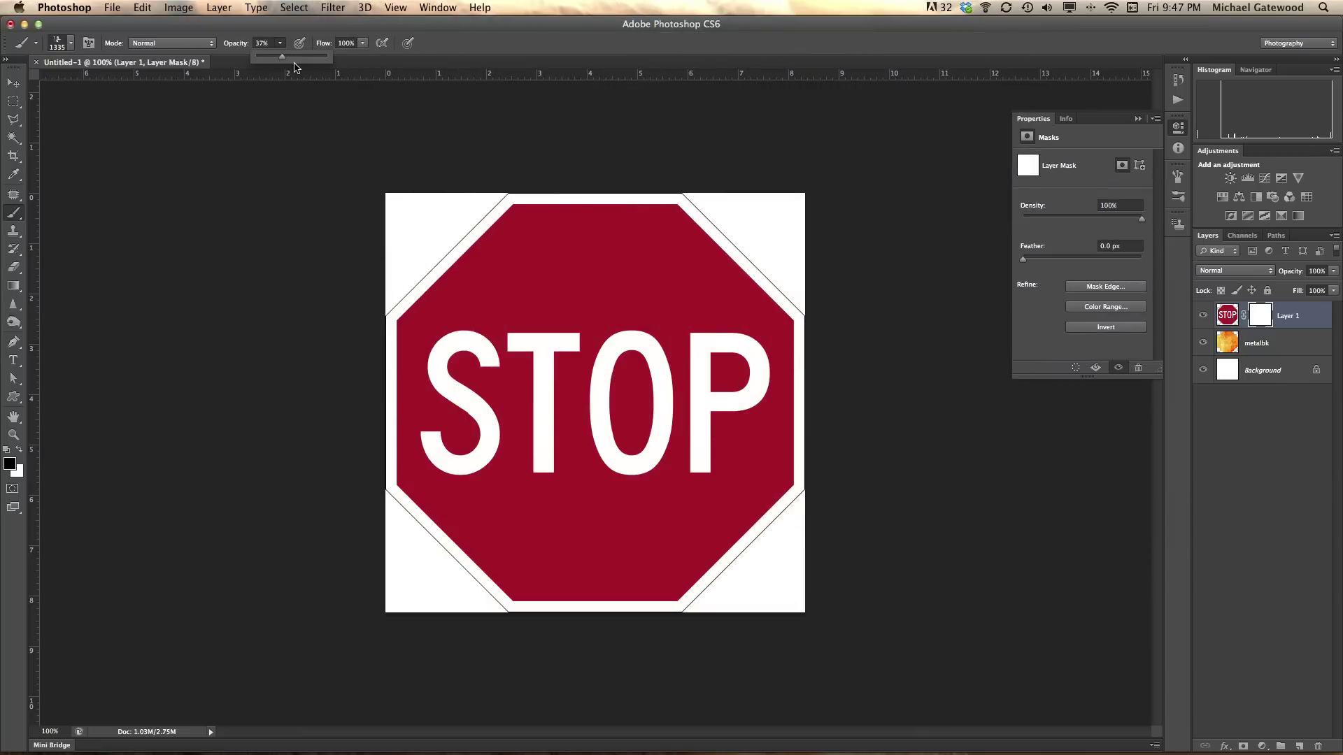
drag(282, 56, 340, 59)
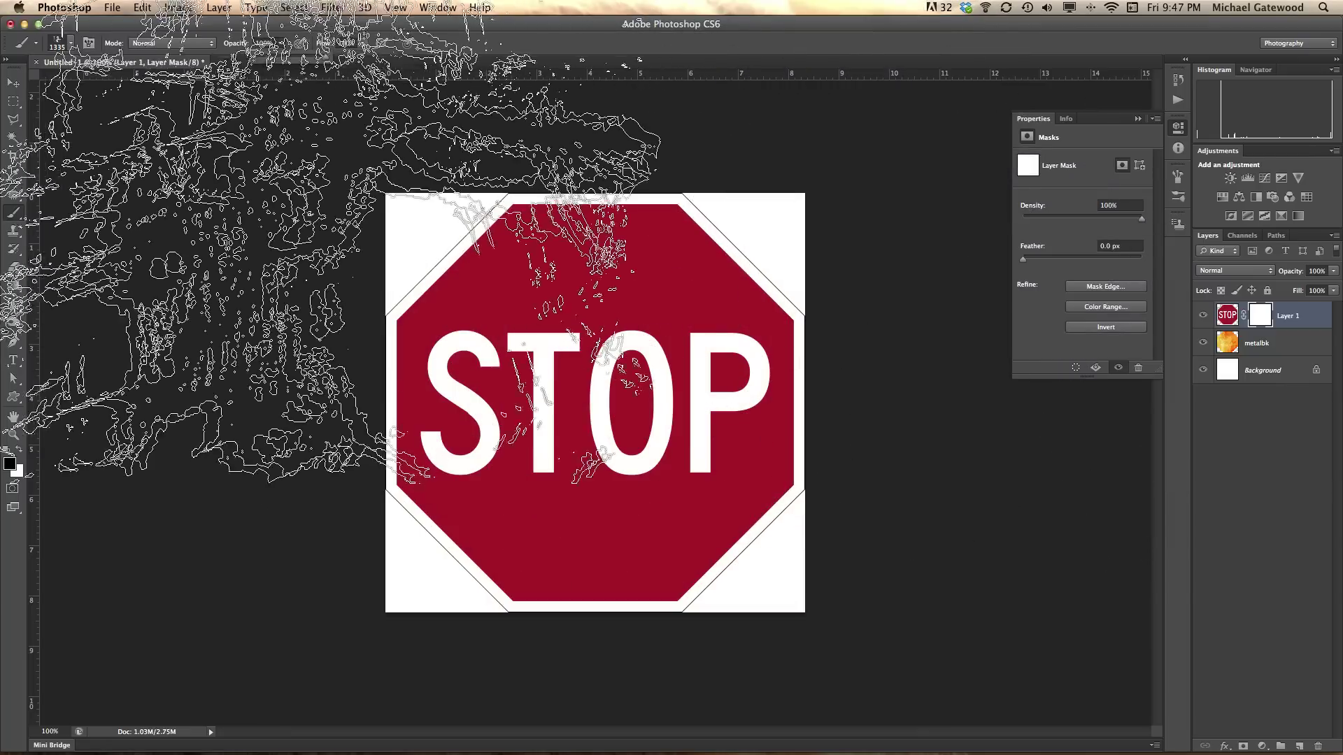
click(235, 70)
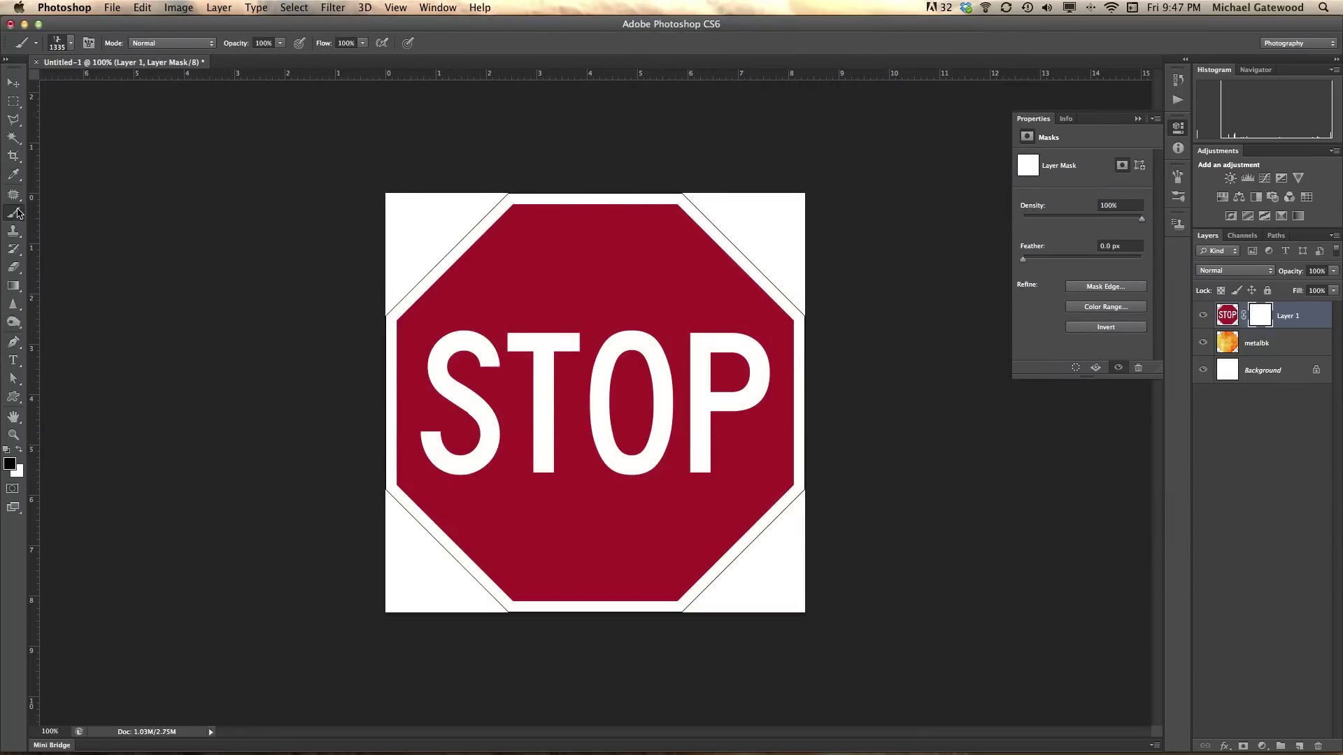
Choose the 2091 splatter brush preset after briefly trying the 2199 preset.
click(70, 44)
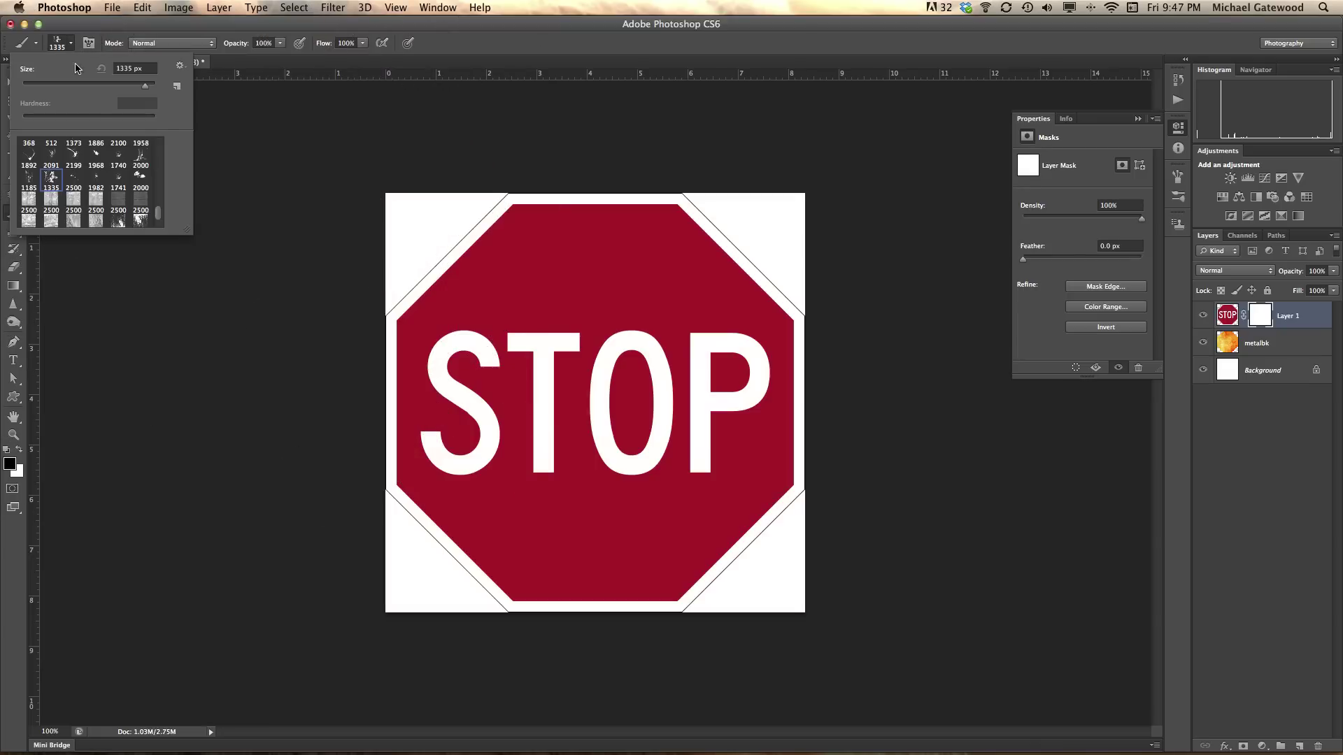
double_click(74, 156)
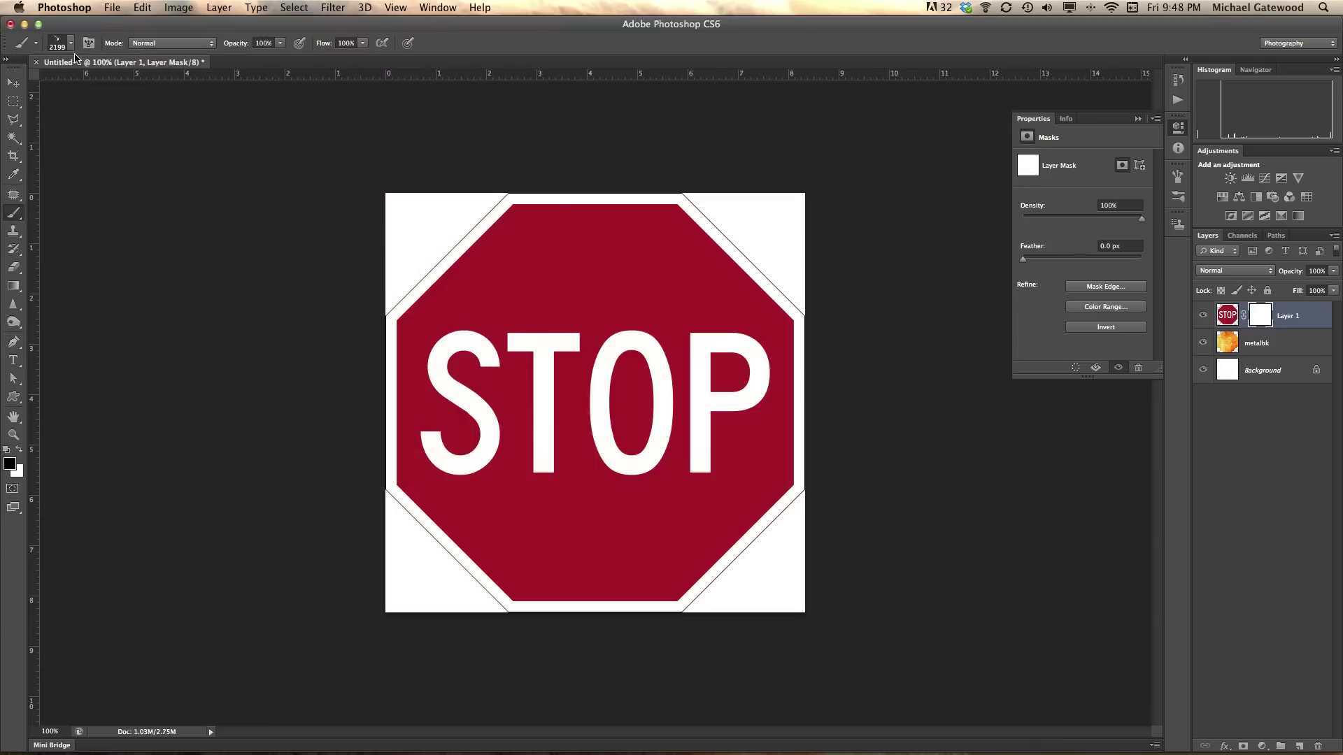
click(70, 43)
click(51, 156)
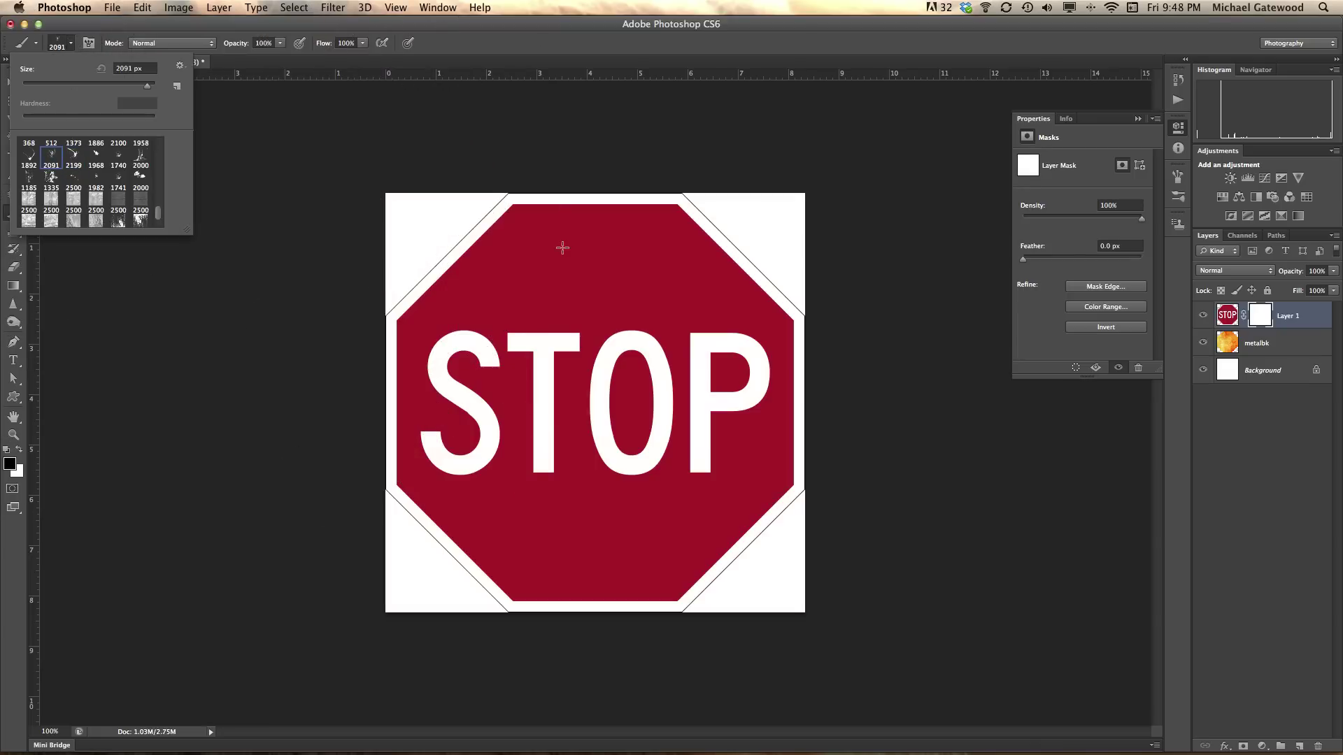
click(559, 66)
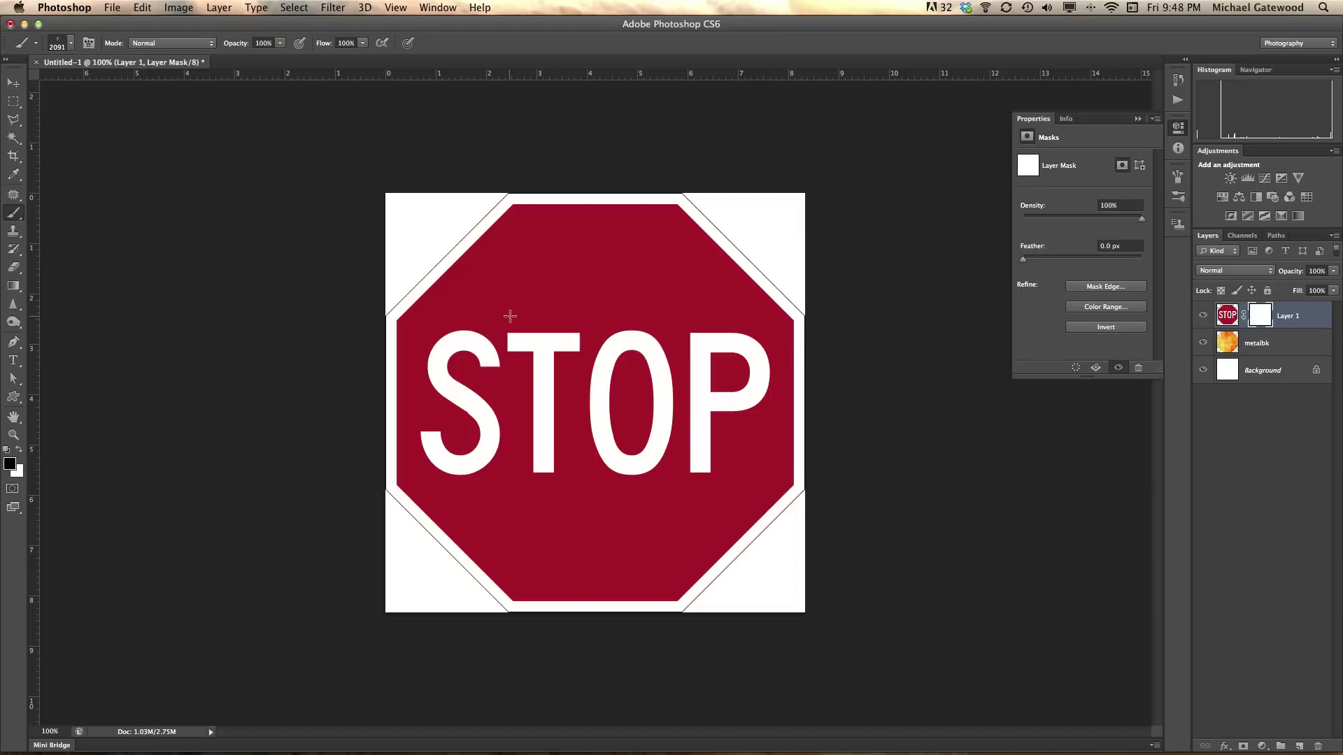
Adjust the brush size and stamp orange splatter onto the middle of the sign's mask.
key(bracketright)
key(bracketleft)
key(bracketleft)
key(bracketleft)
key(bracketleft)
key(bracketleft)
key(bracketleft)
key(bracketleft)
key(bracketleft)
key(bracketleft)
key(bracketleft)
key(bracketleft)
key(bracketleft)
key(bracketleft)
key(bracketleft)
key(bracketleft)
key(bracketleft)
key(bracketleft)
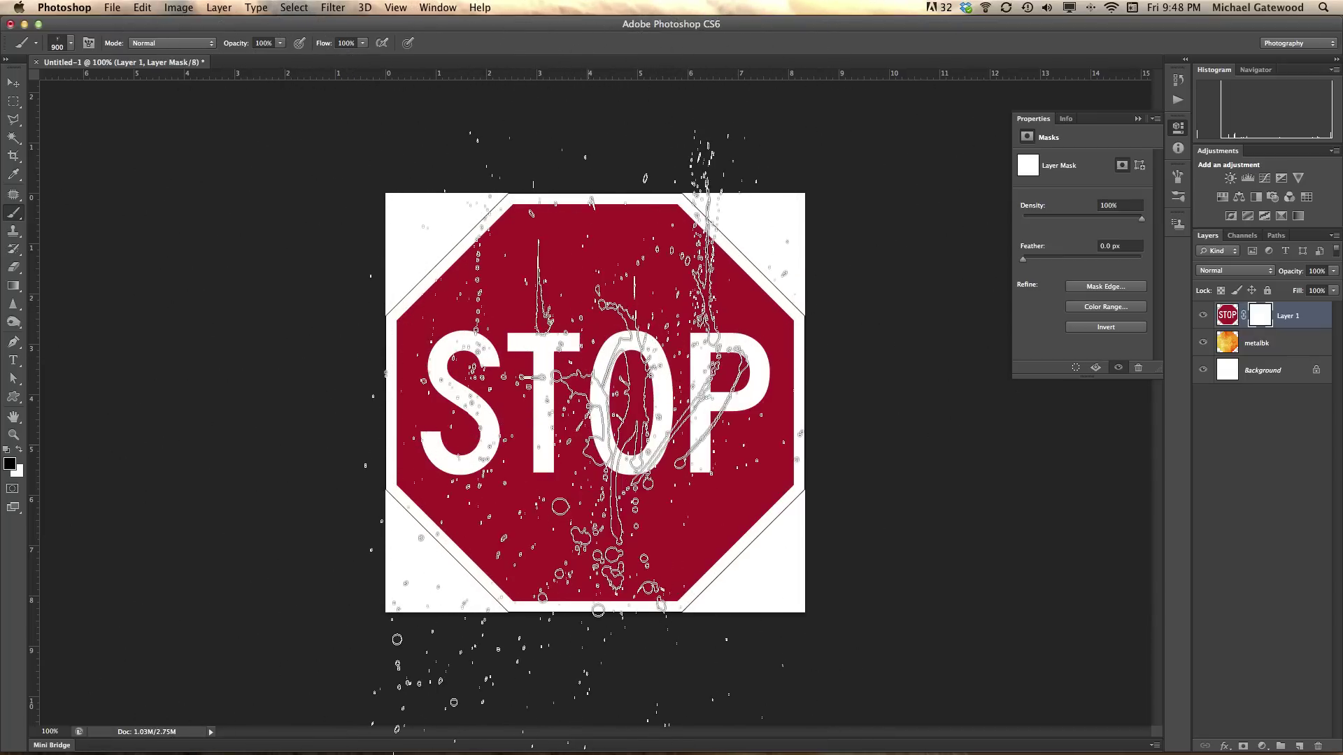
click(580, 343)
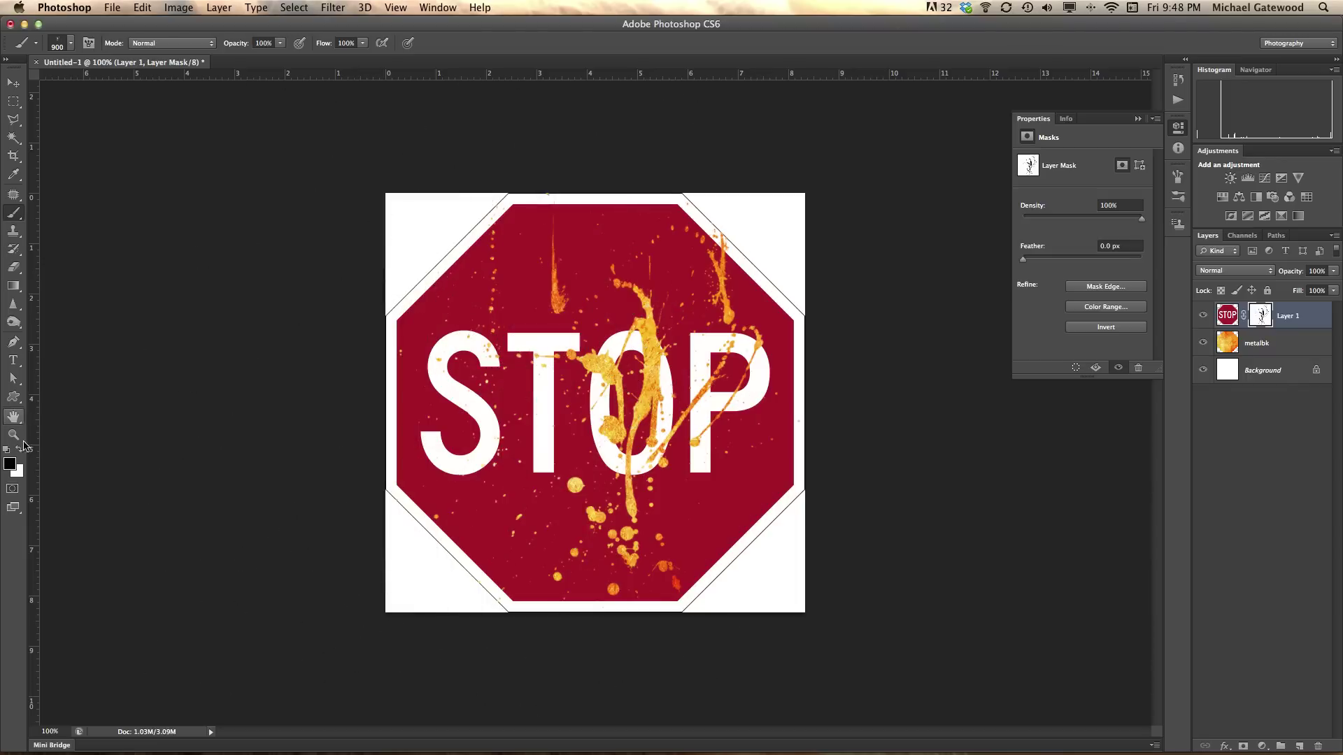
click(14, 436)
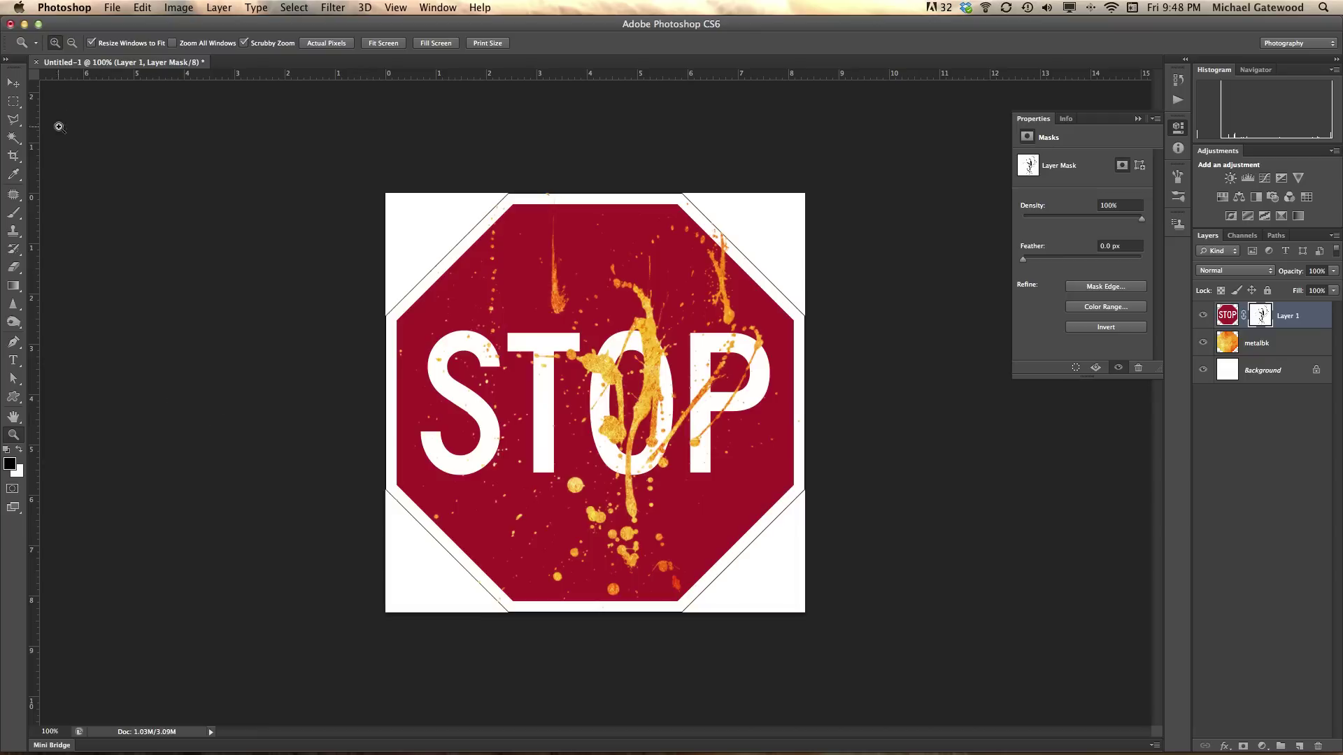
Stamp the 2000 px splatter brush, shrunk to 1900, over the sign's lower-left on the mask.
click(12, 215)
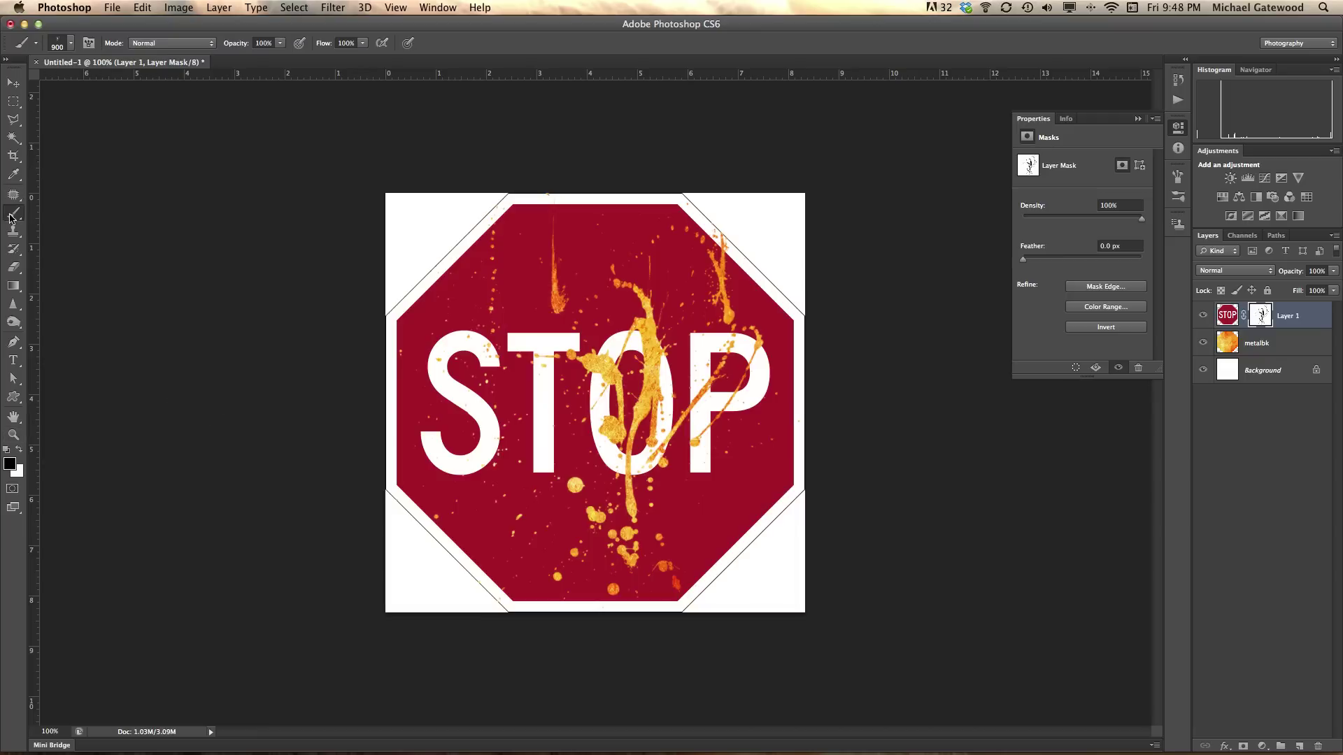
click(71, 43)
click(141, 161)
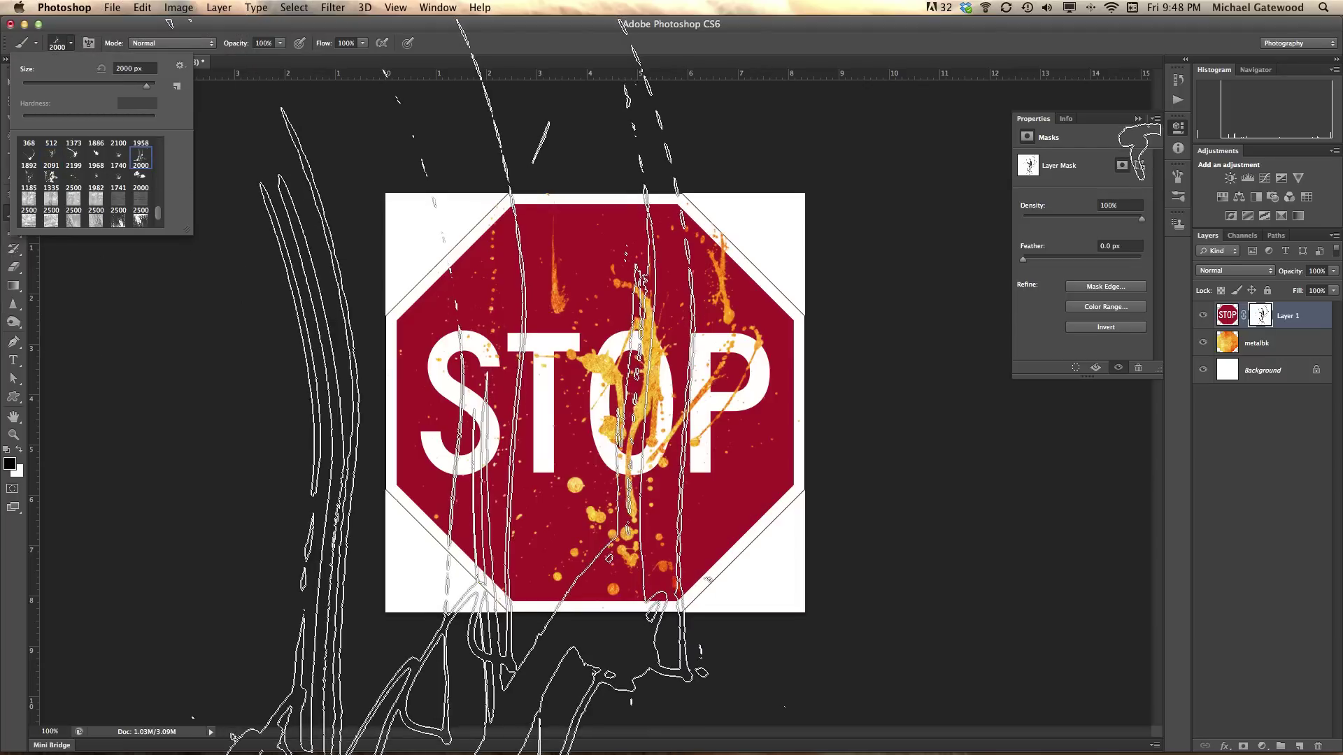
click(396, 67)
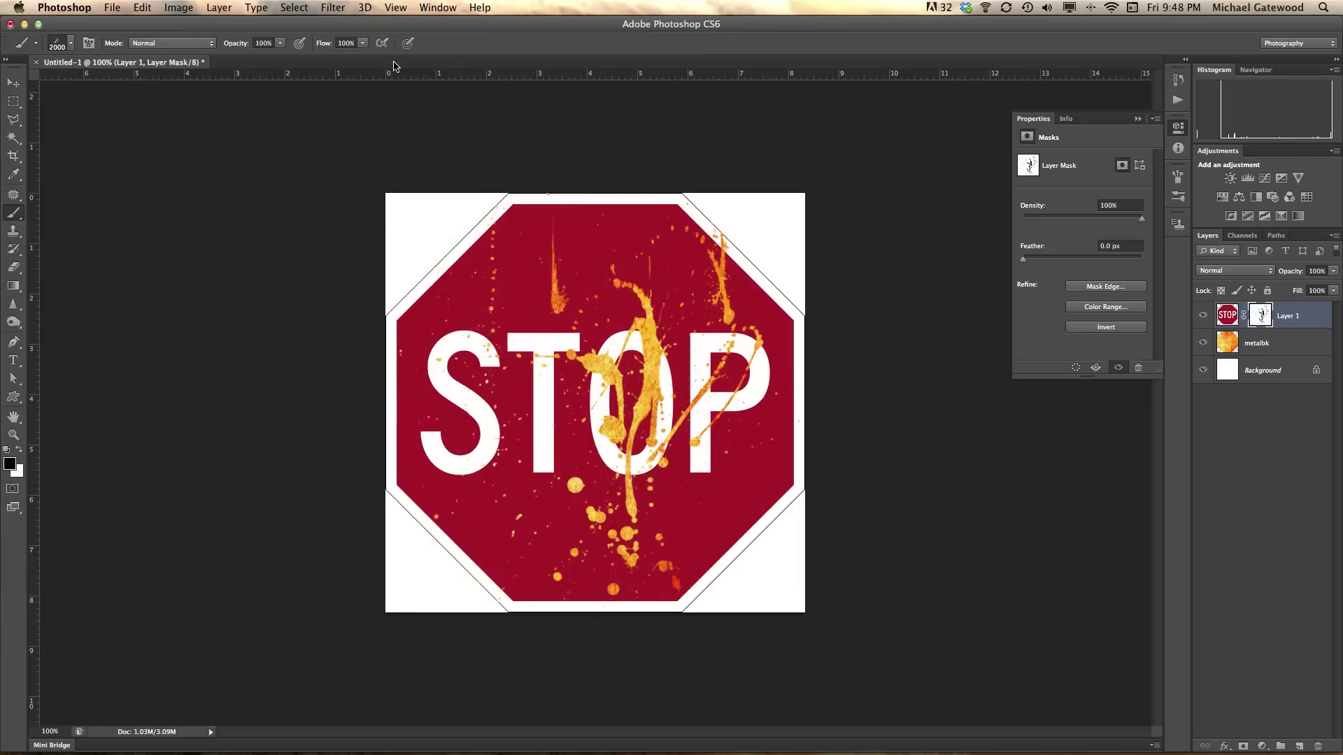
key(bracketleft)
key(bracketleft)
key(bracketleft)
key(bracketleft)
key(bracketleft)
key(bracketleft)
key(bracketleft)
key(bracketleft)
key(bracketleft)
key(bracketleft)
key(bracketleft)
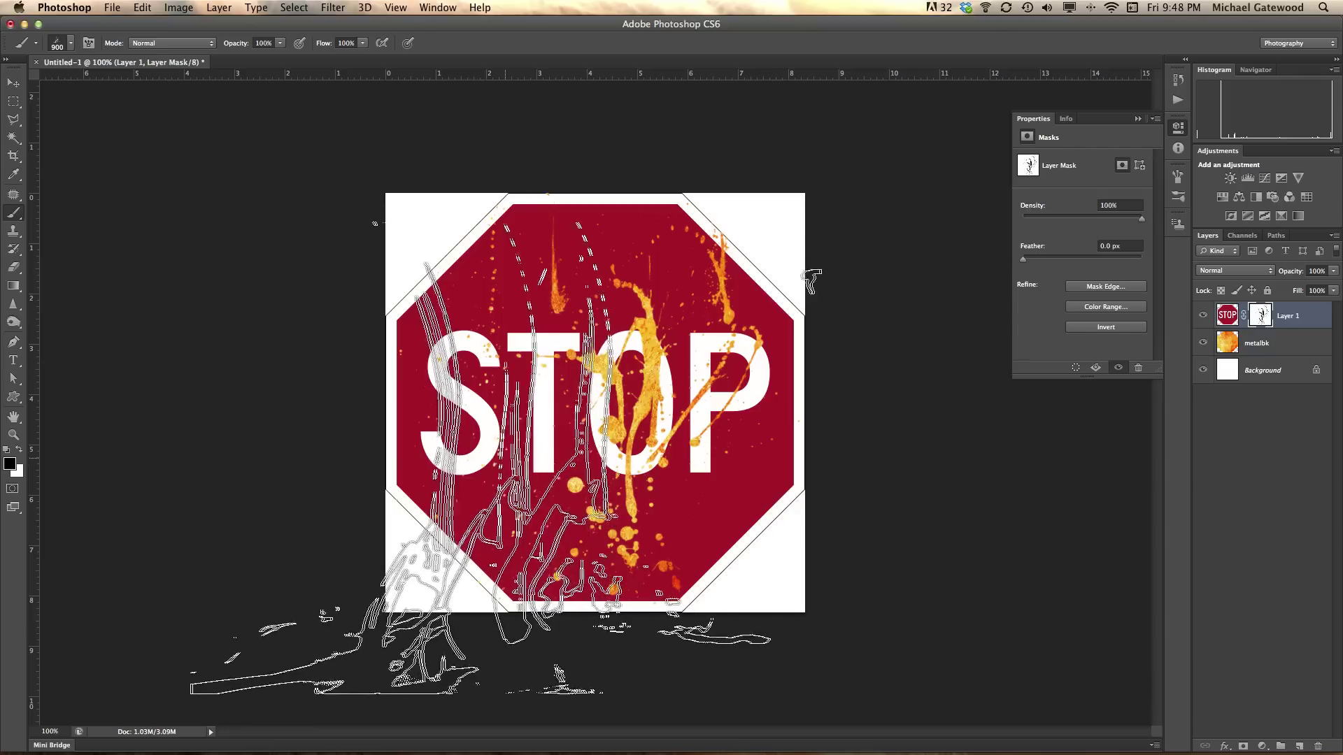
click(507, 420)
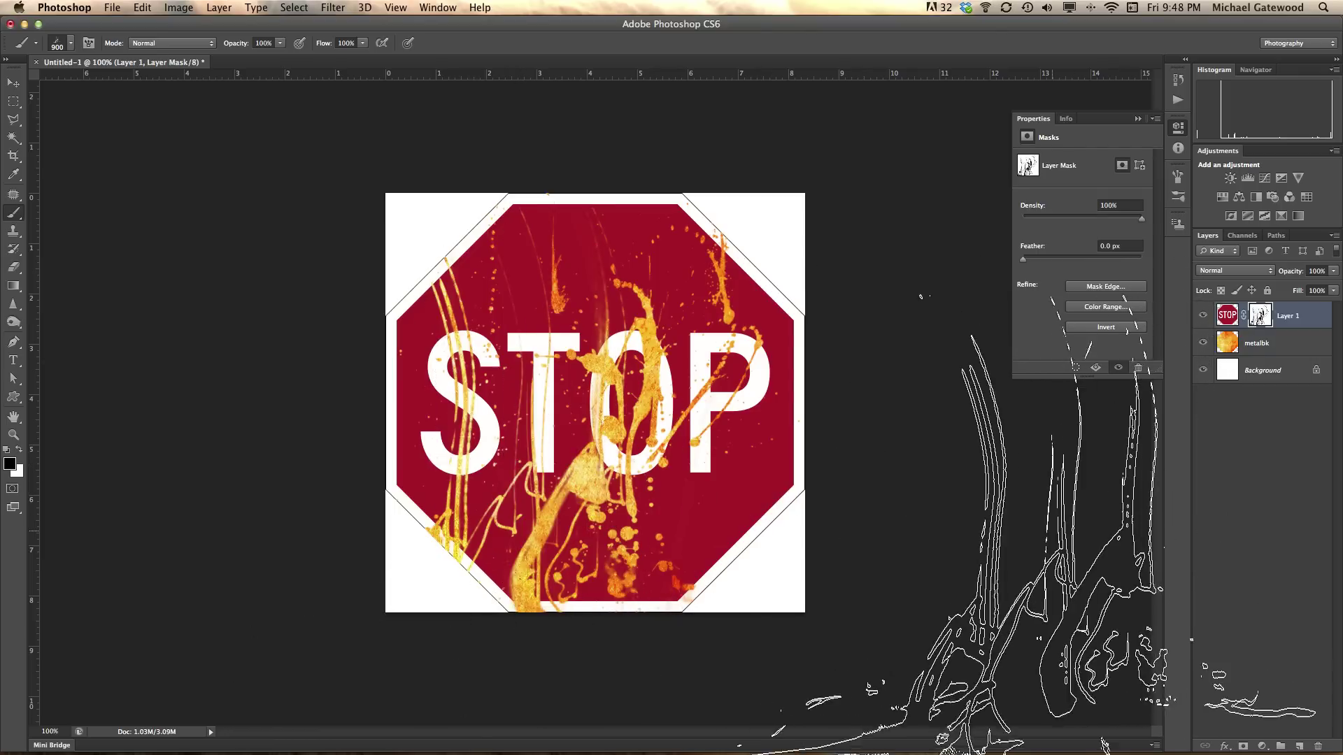